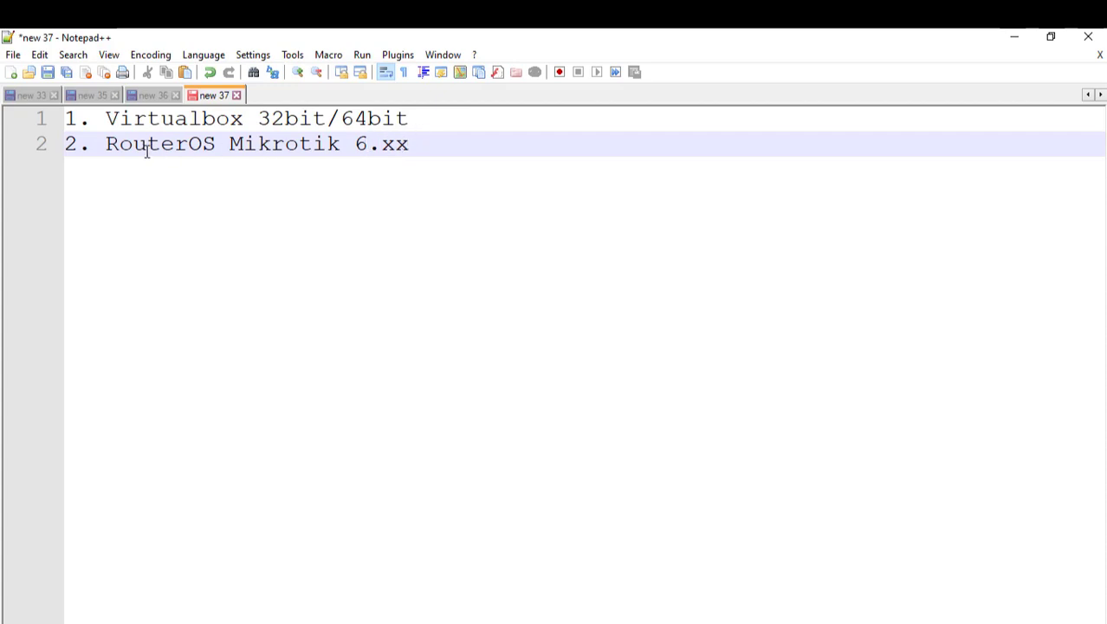
Step: Add 'virtualbox' on a new line below the two requirements
drag(104, 146, 215, 146)
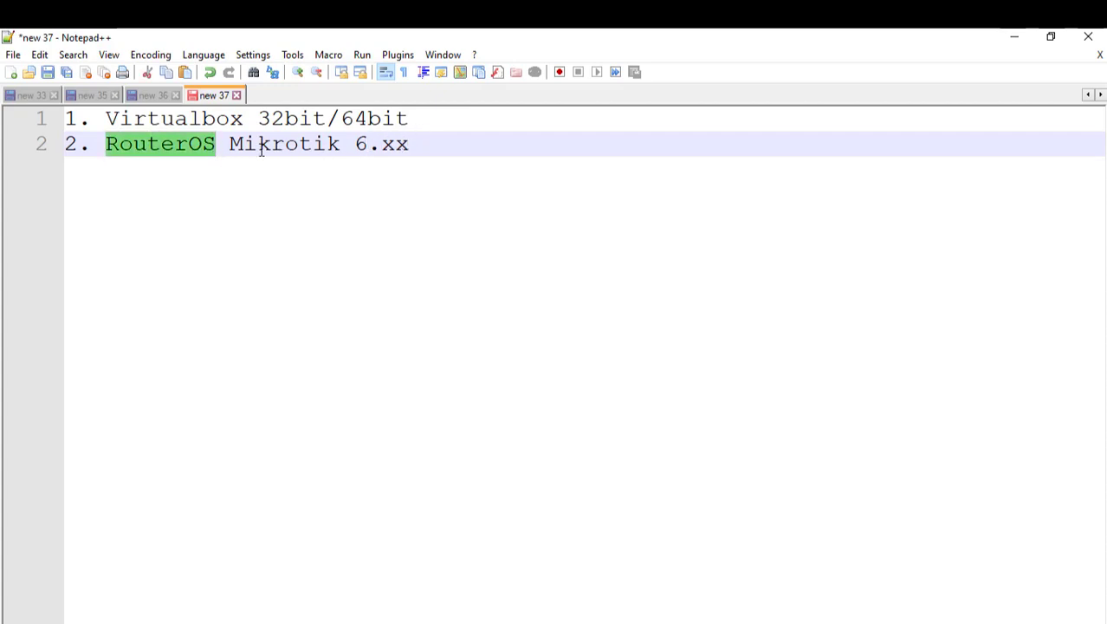
click(328, 144)
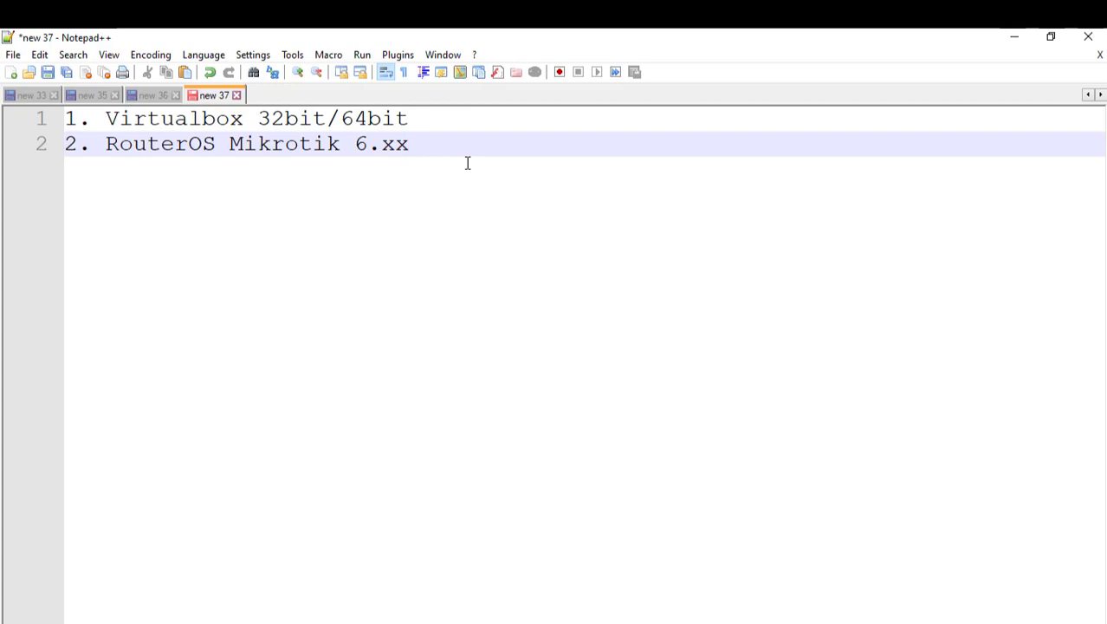
key(Return)
key(Return)
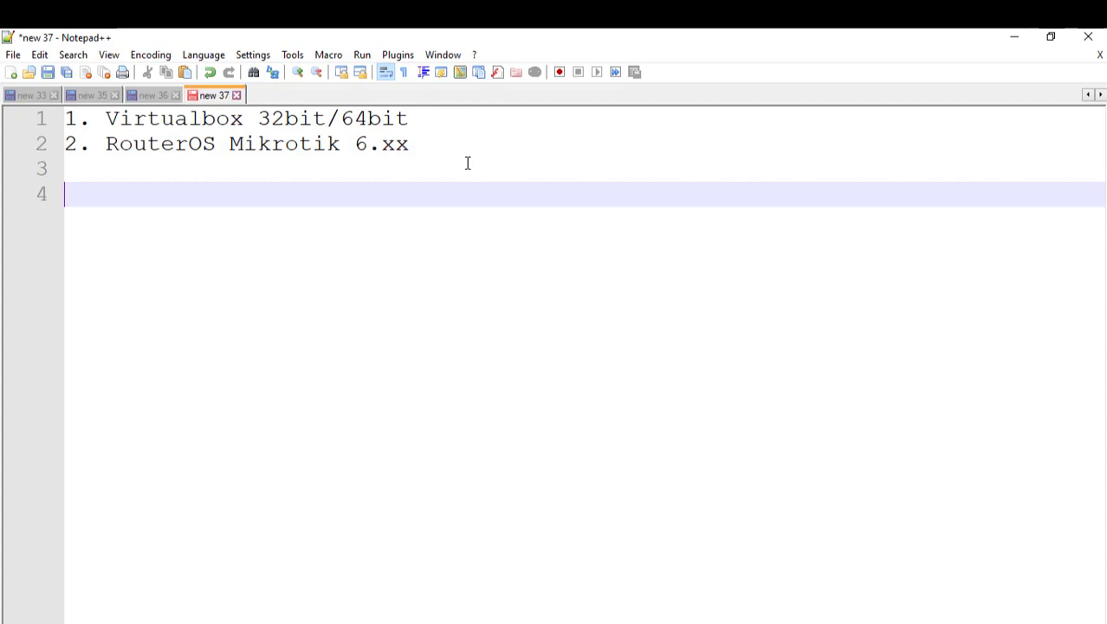
text(virtual)
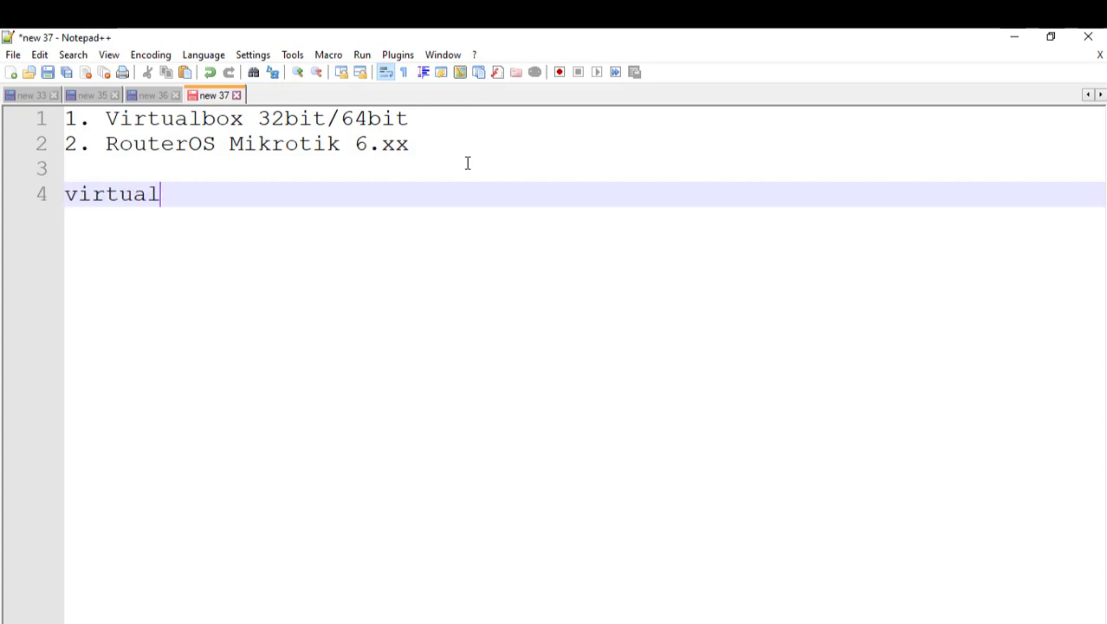
text(box)
key(BackSpace)
key(BackSpace)
text(ox)
Step: Add 'winbox' and 'web-based' on the following lines
key(Return)
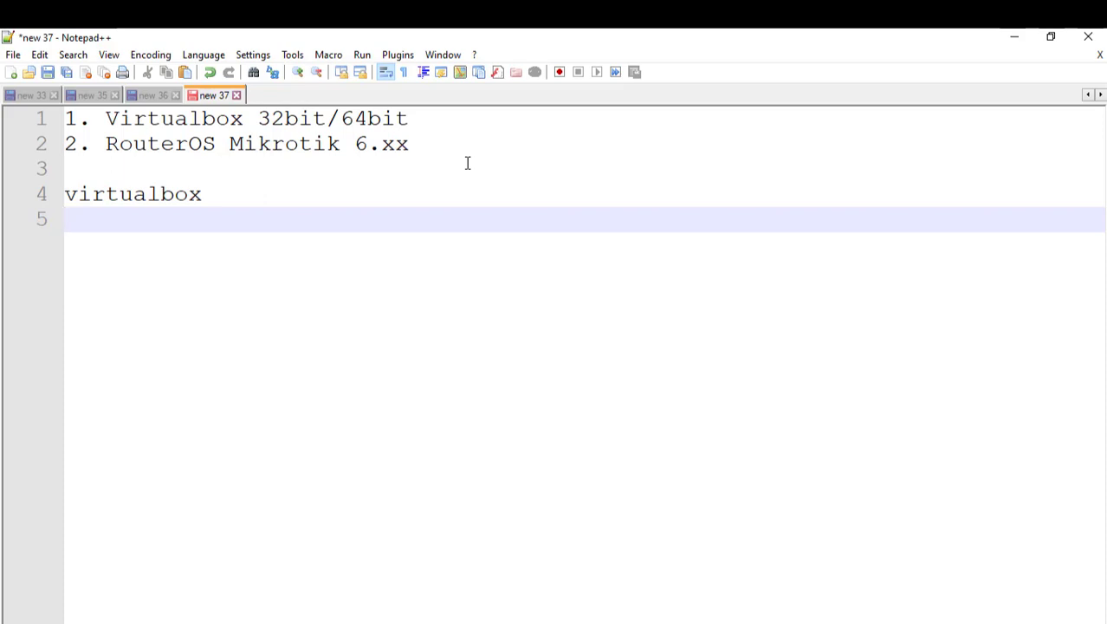
text(winbox)
key(Return)
text(we)
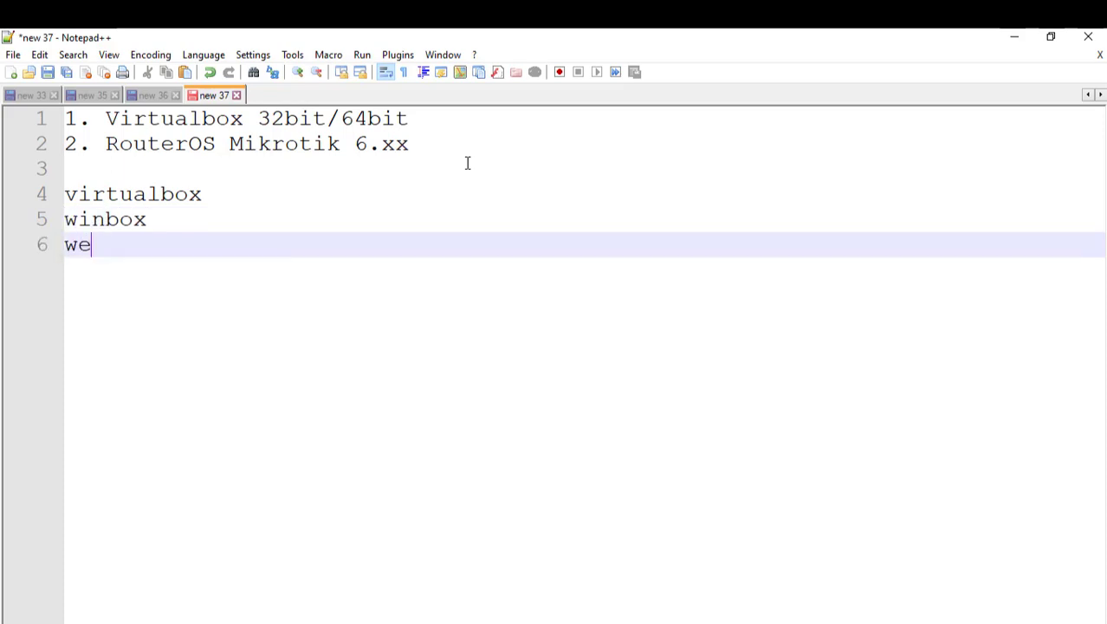
text(b-based)
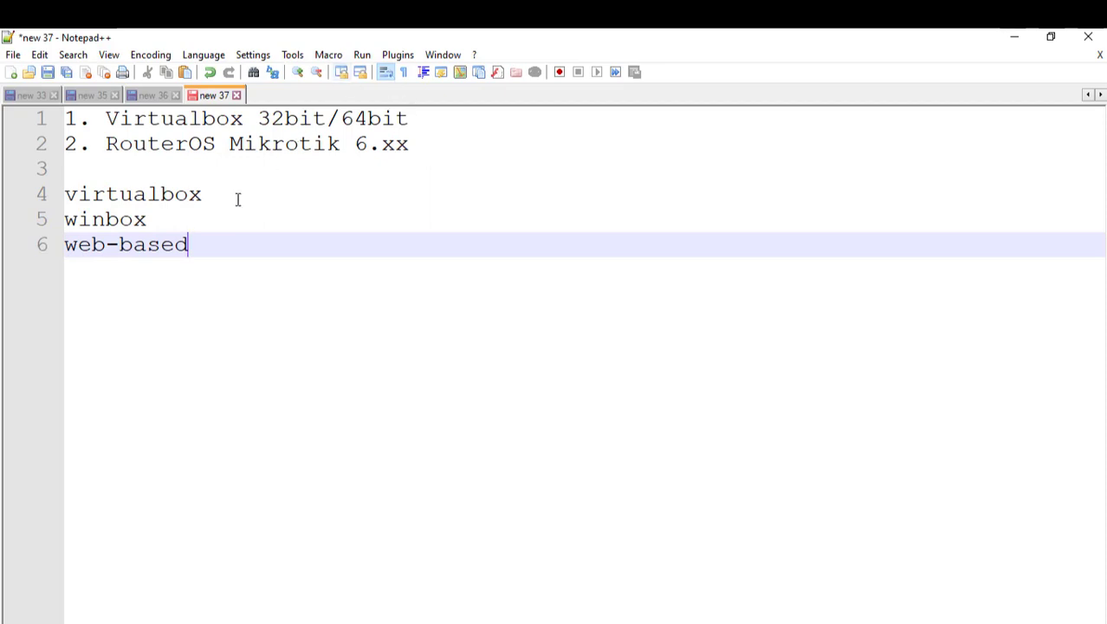
drag(158, 223, 64, 219)
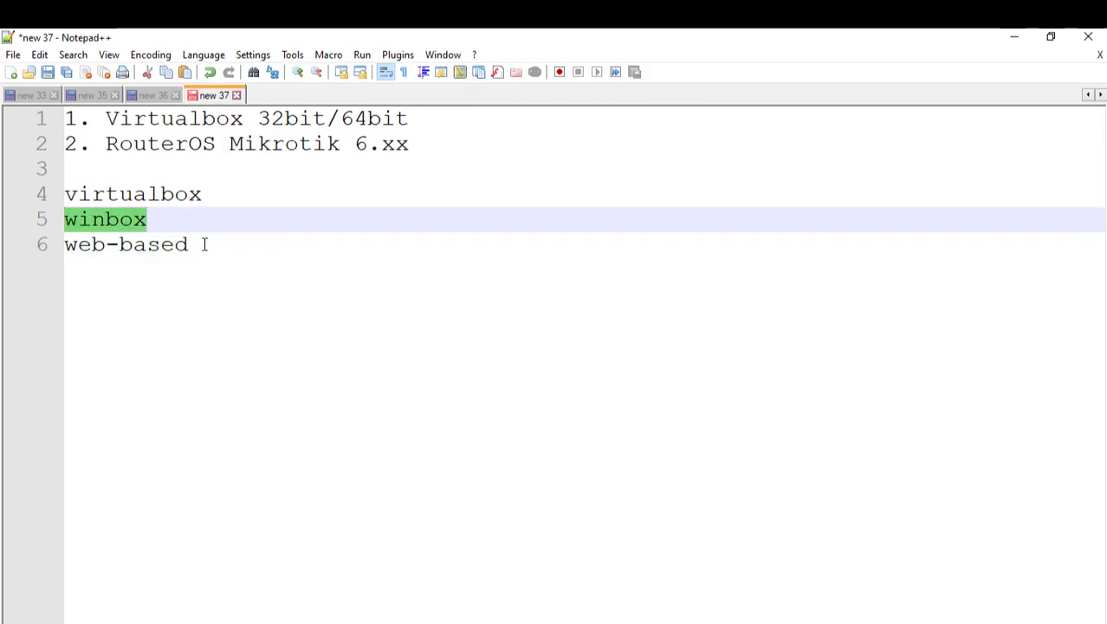
click(205, 245)
click(205, 195)
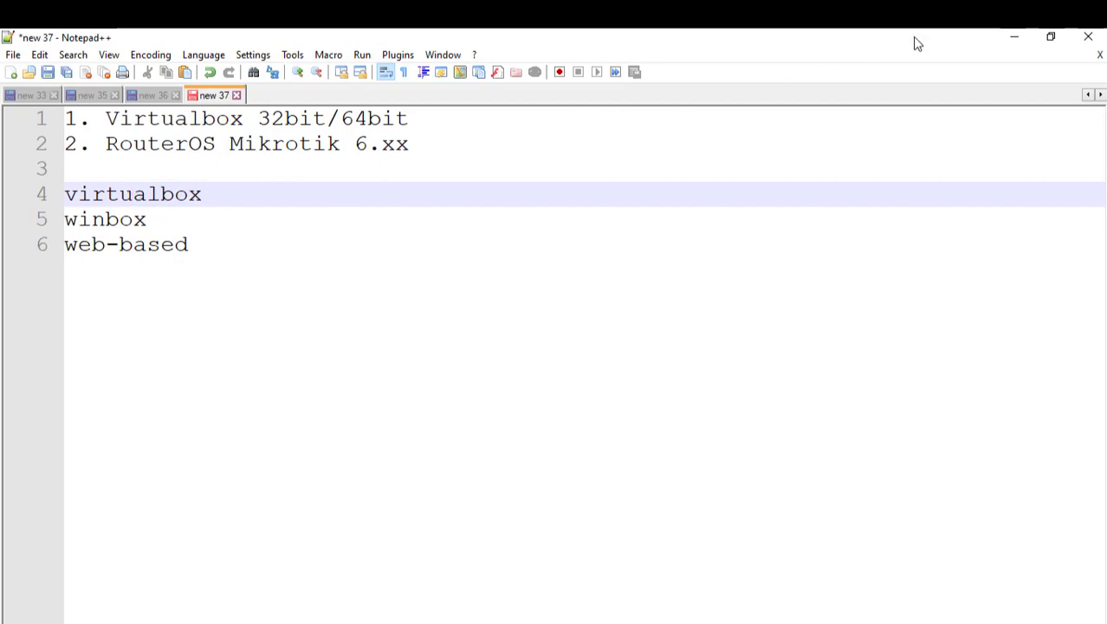
Step: Minimize Notepad++ and launch Oracle VM VirtualBox from its desktop shortcut
click(1017, 37)
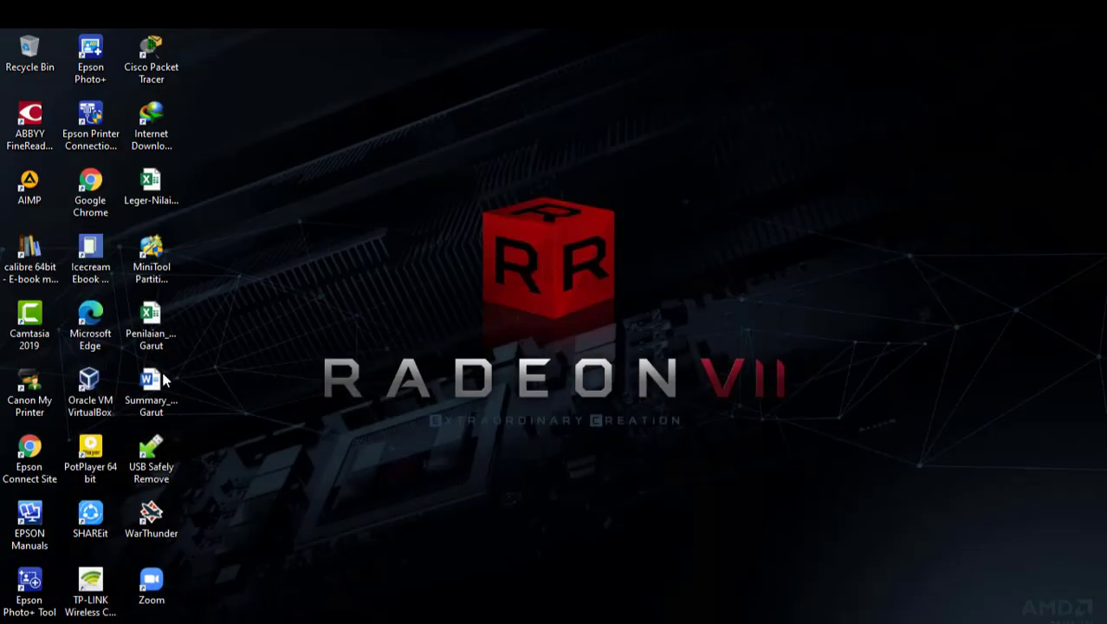
double_click(90, 388)
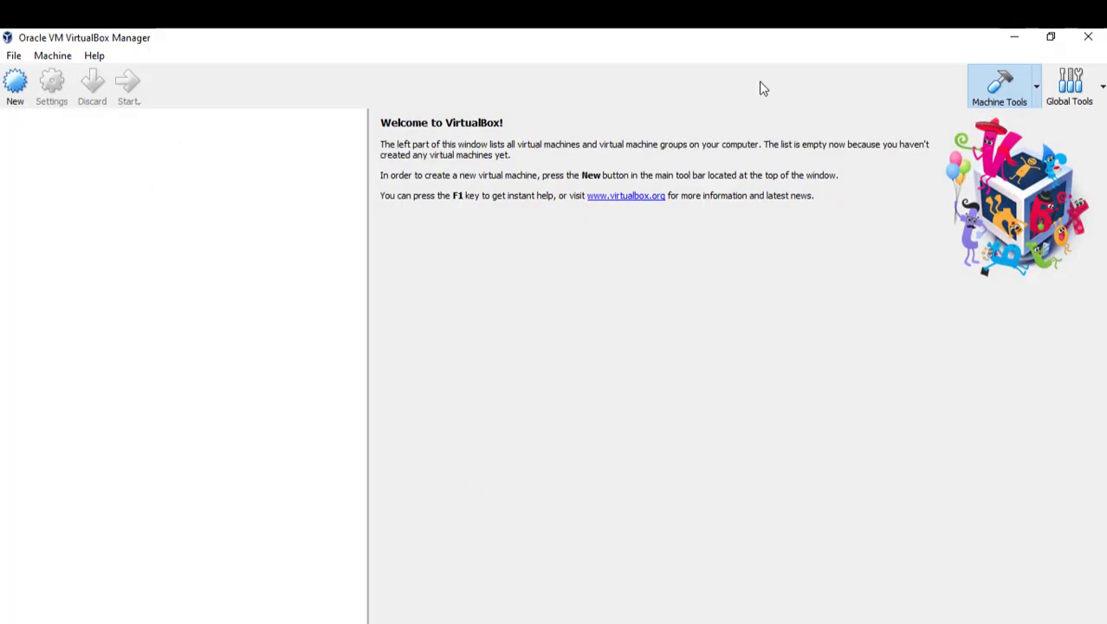
Step: Start a new VM named mikrotik_nama, type Other, with 64 MB memory
click(15, 87)
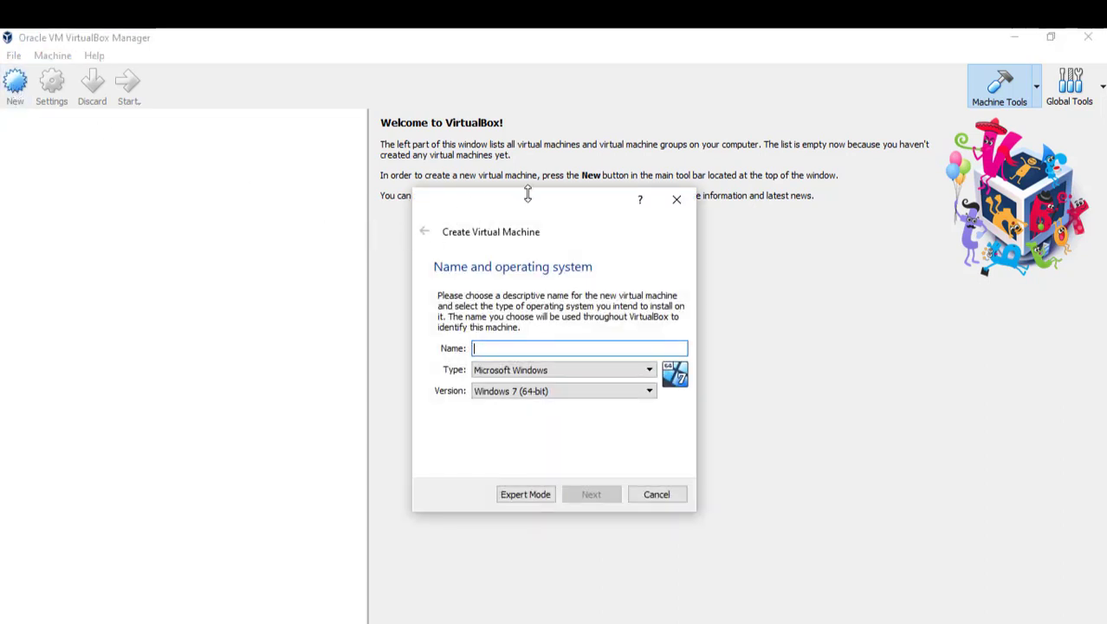
text(m)
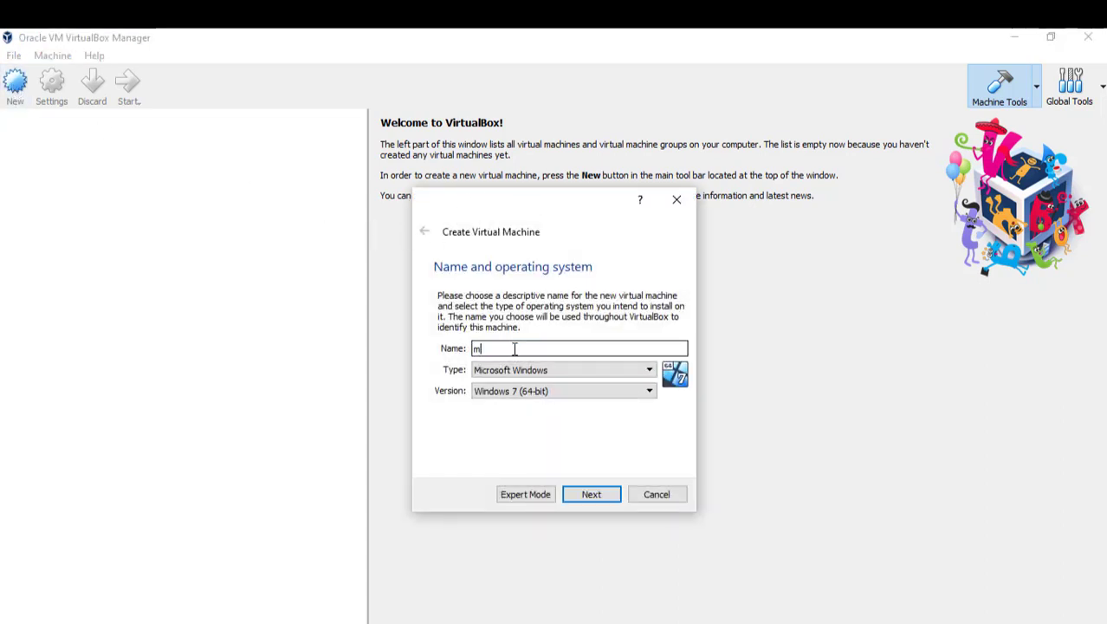
text(ikrotik_nama)
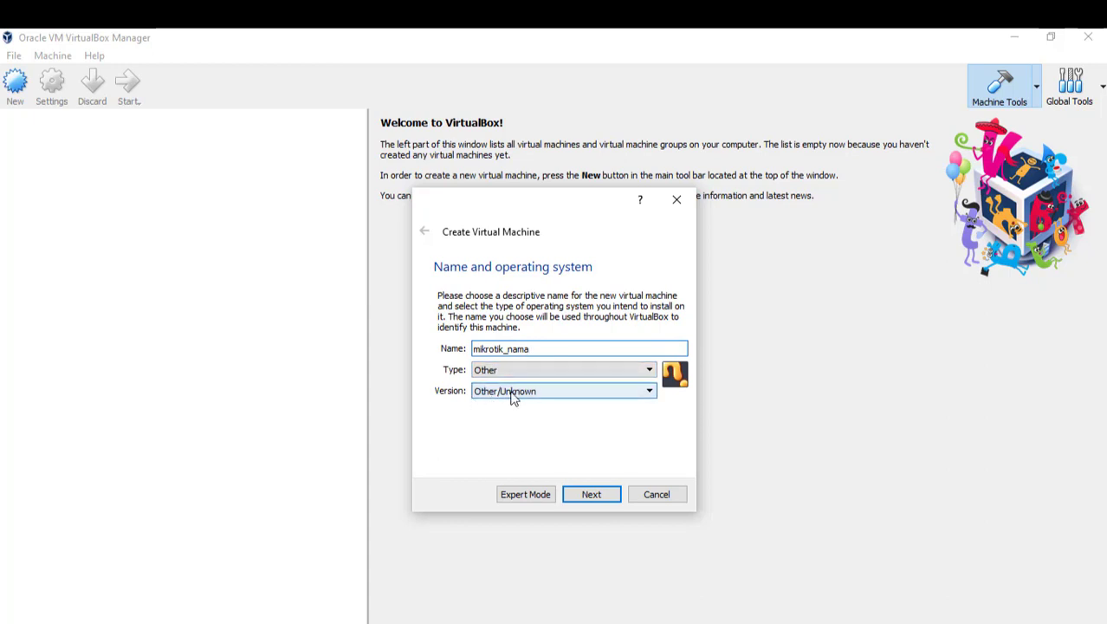
click(603, 495)
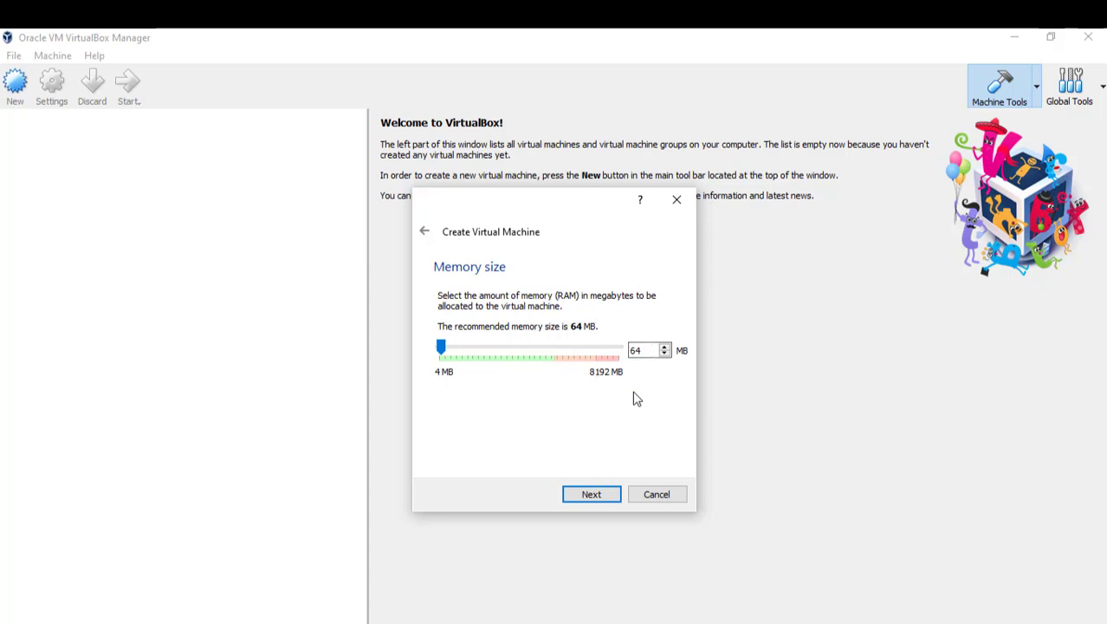
click(596, 498)
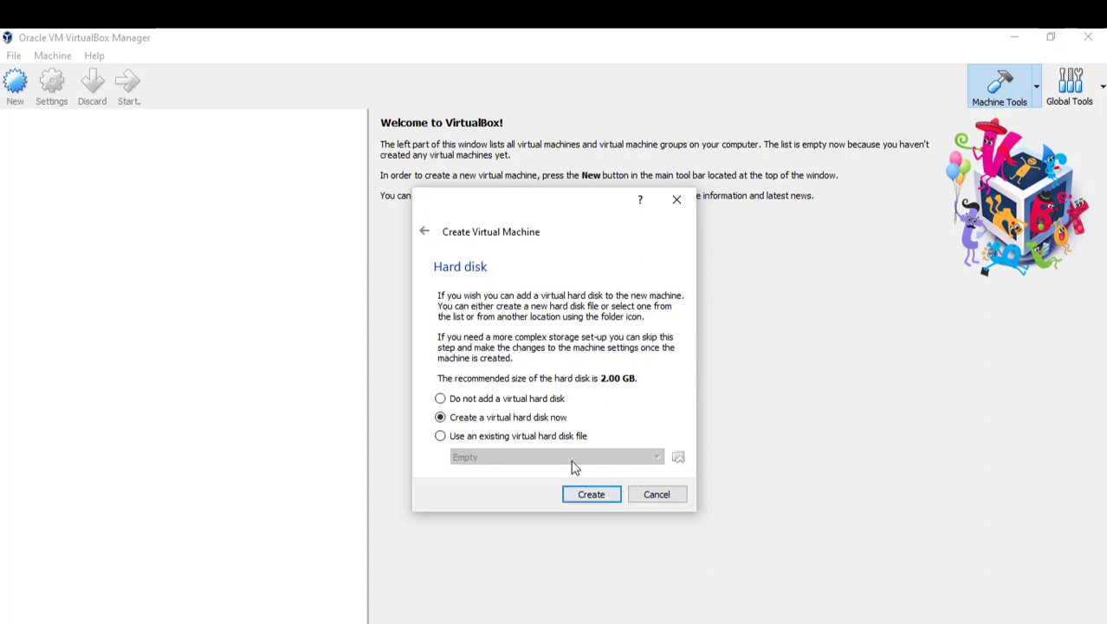
Step: Create a dynamically allocated 1.00 GB VDI hard disk for the VM
click(590, 494)
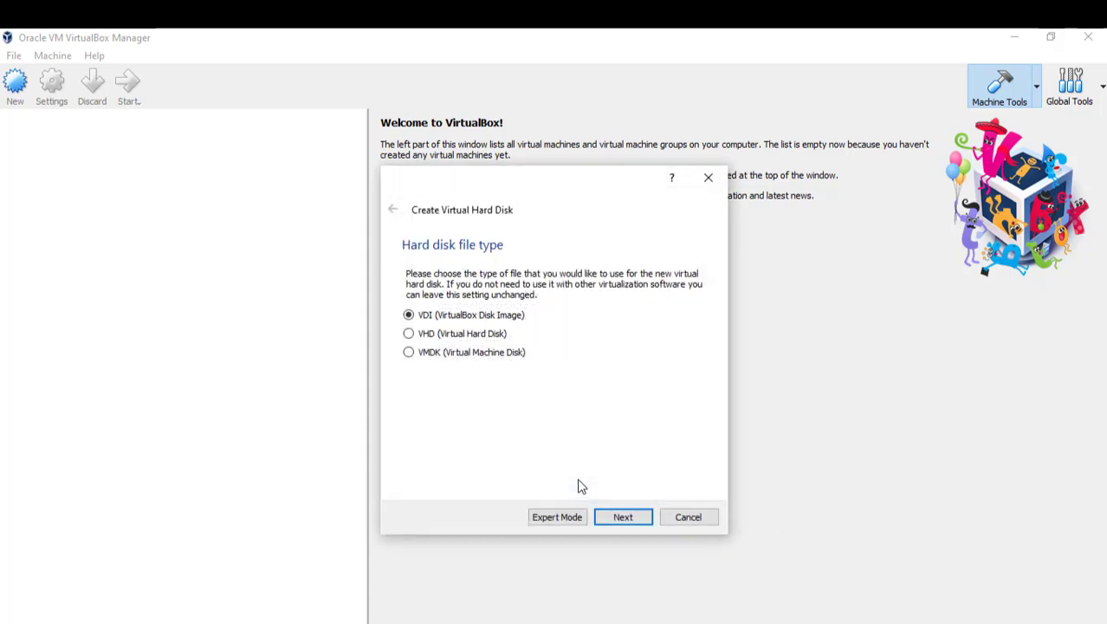
click(618, 515)
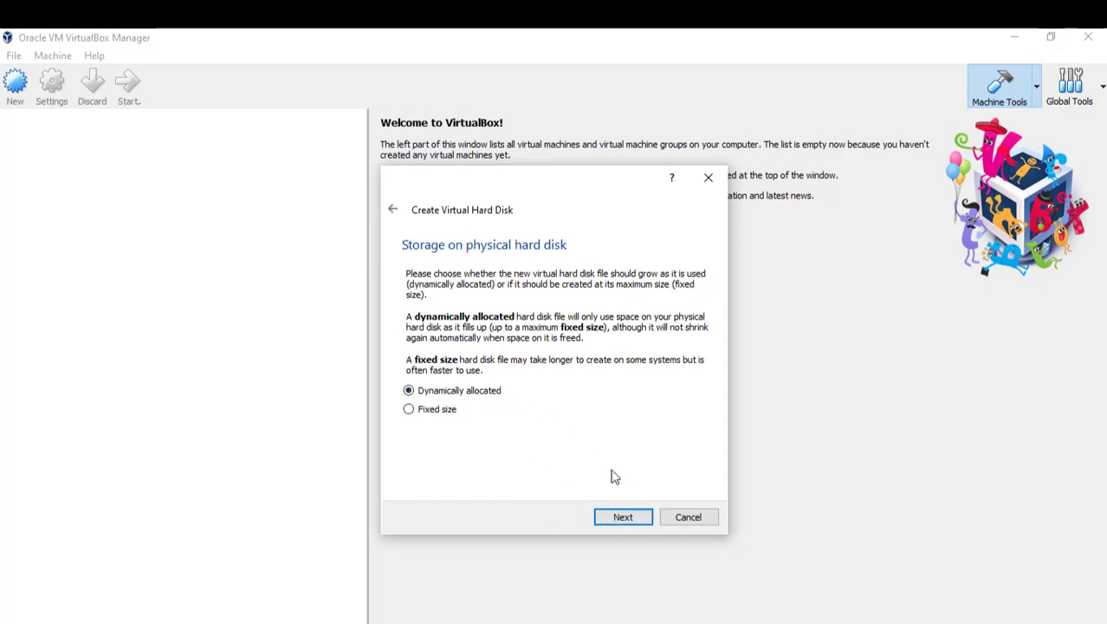
click(631, 522)
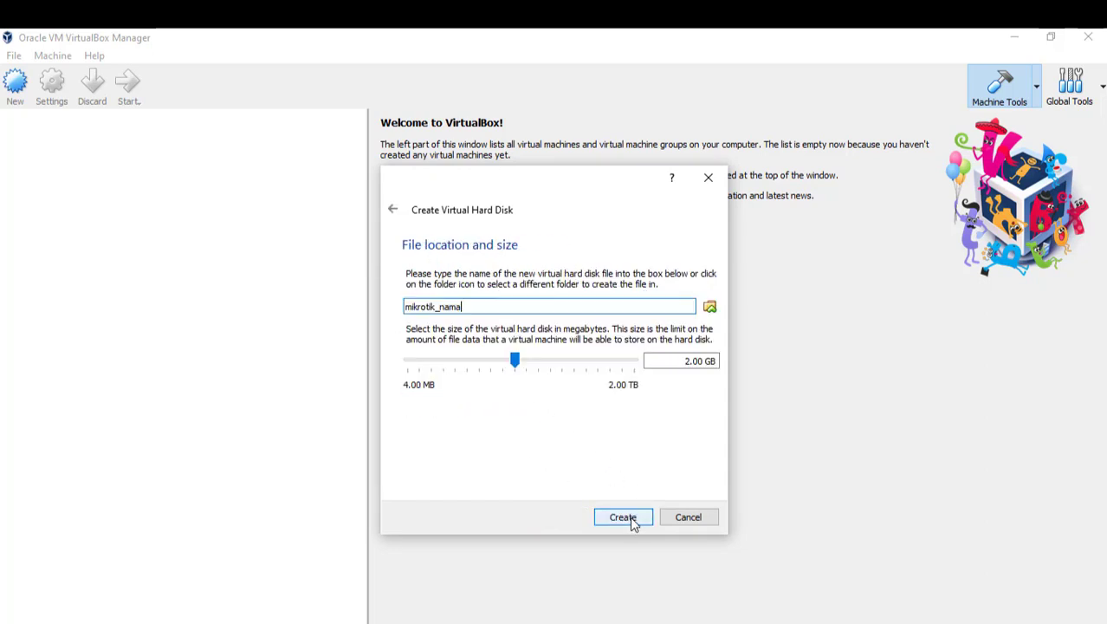
click(698, 361)
key(BackSpace)
text(1)
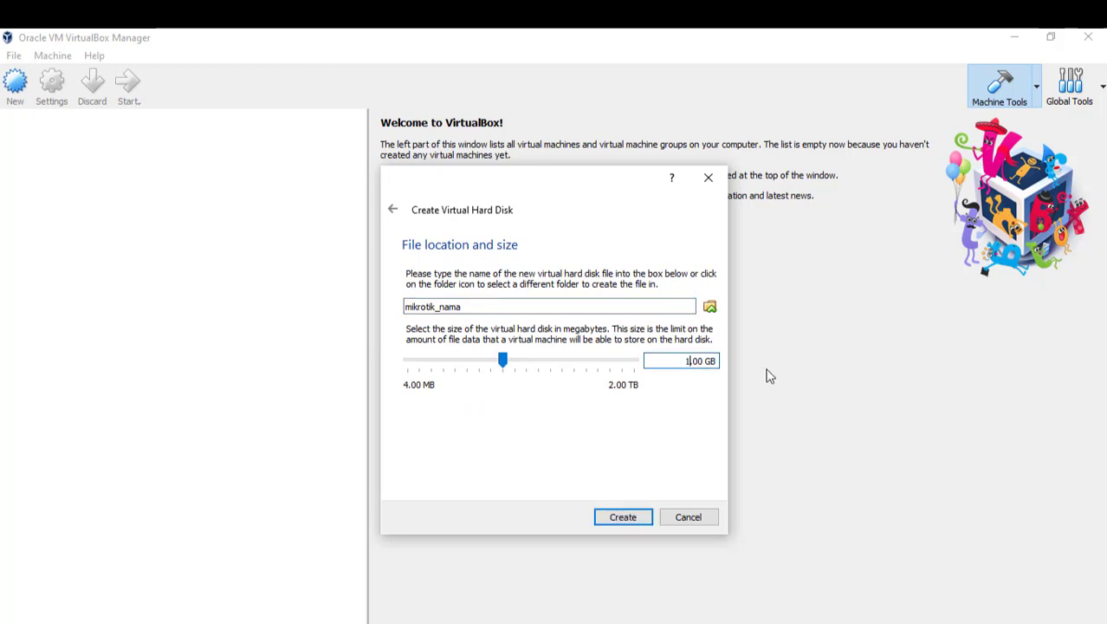
click(676, 363)
click(631, 518)
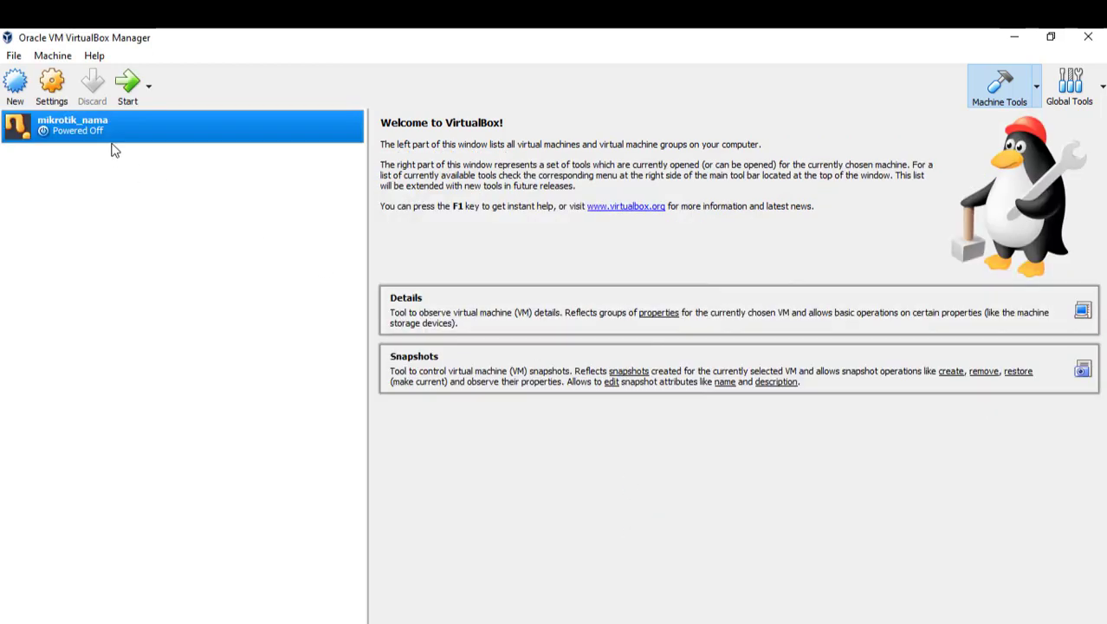
Step: Open mikrotik_nama's settings and check the empty optical drive under Storage
click(49, 92)
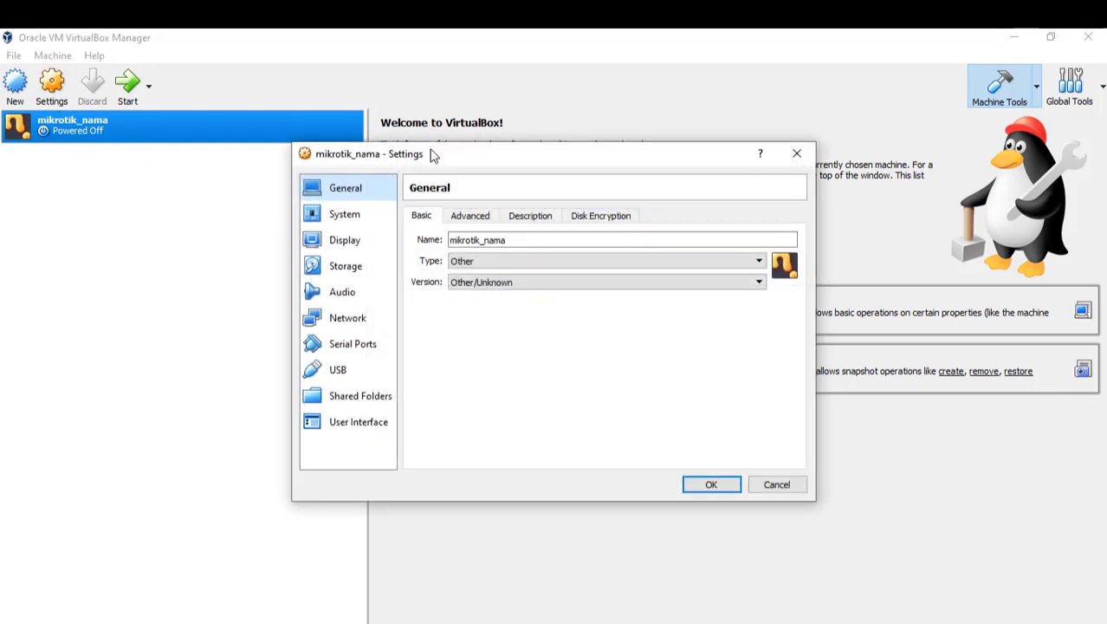
drag(432, 154, 539, 139)
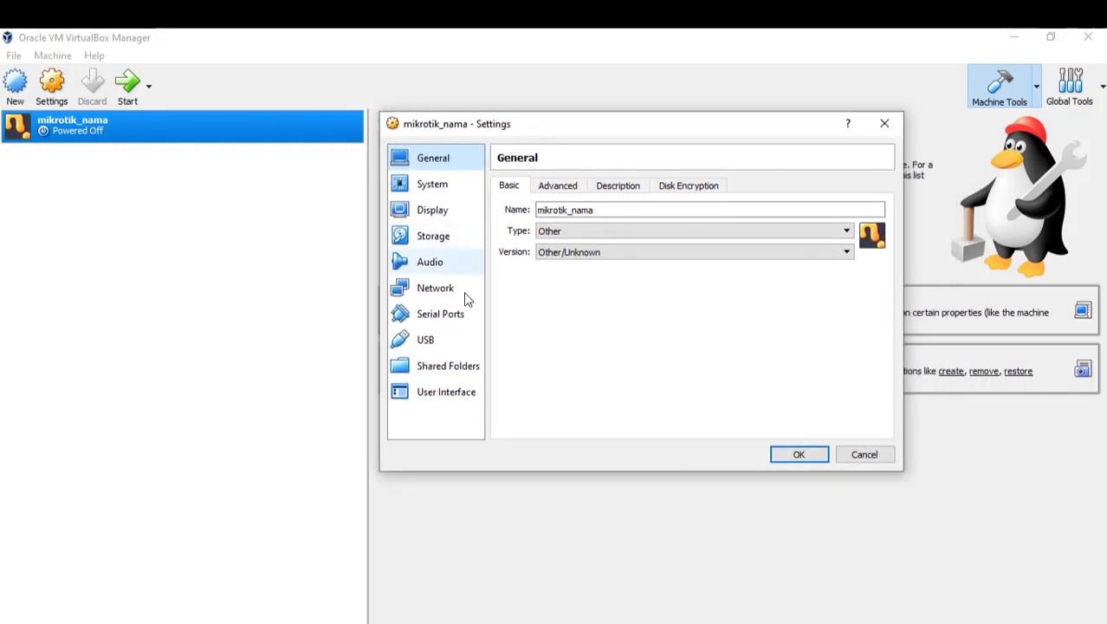
click(451, 239)
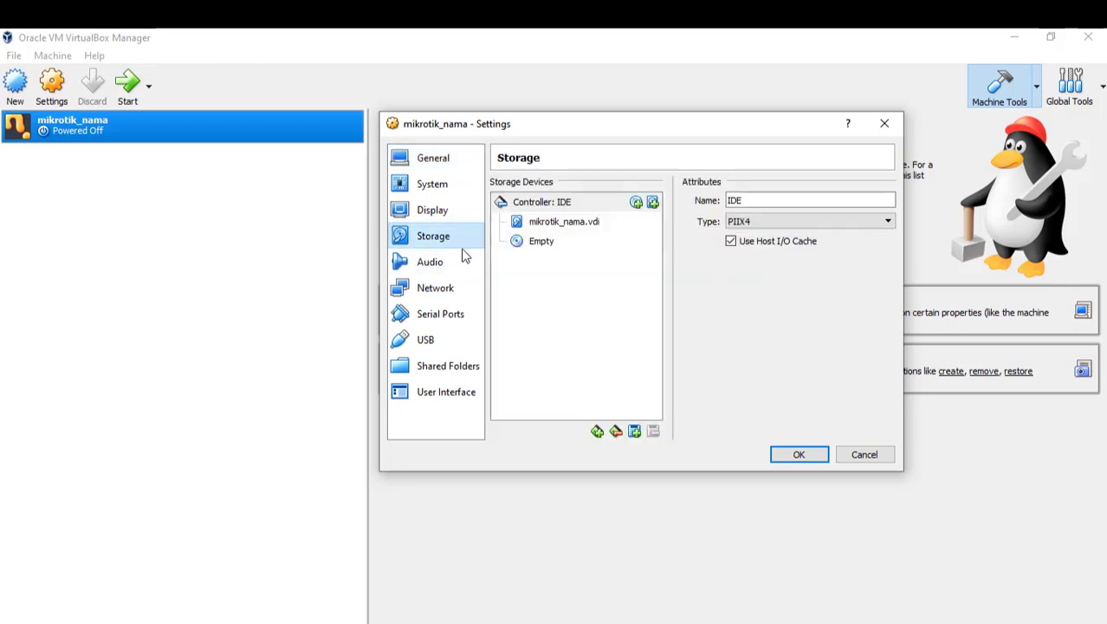
click(551, 246)
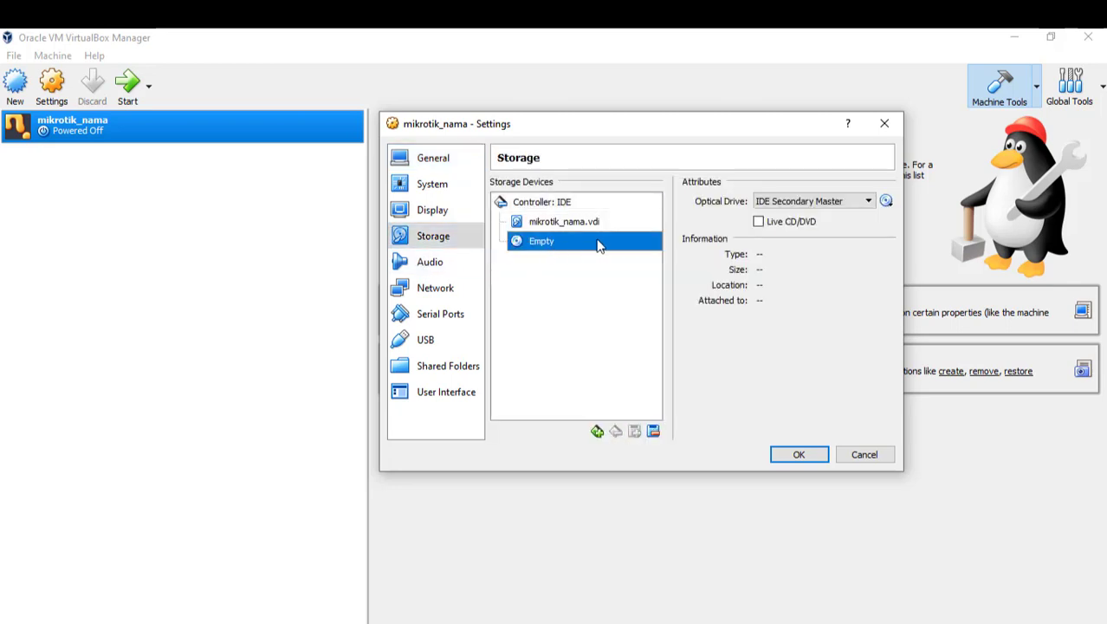
Step: Set Adapter 1 to Bridged Adapter on the Broadcom 802.11n adapter
click(454, 292)
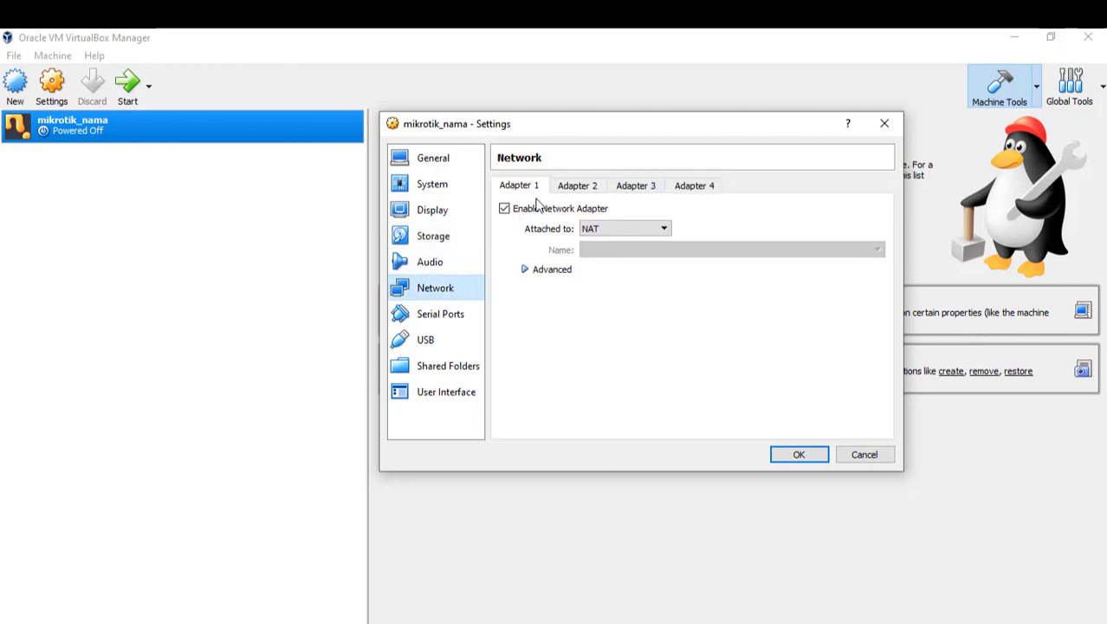
click(664, 230)
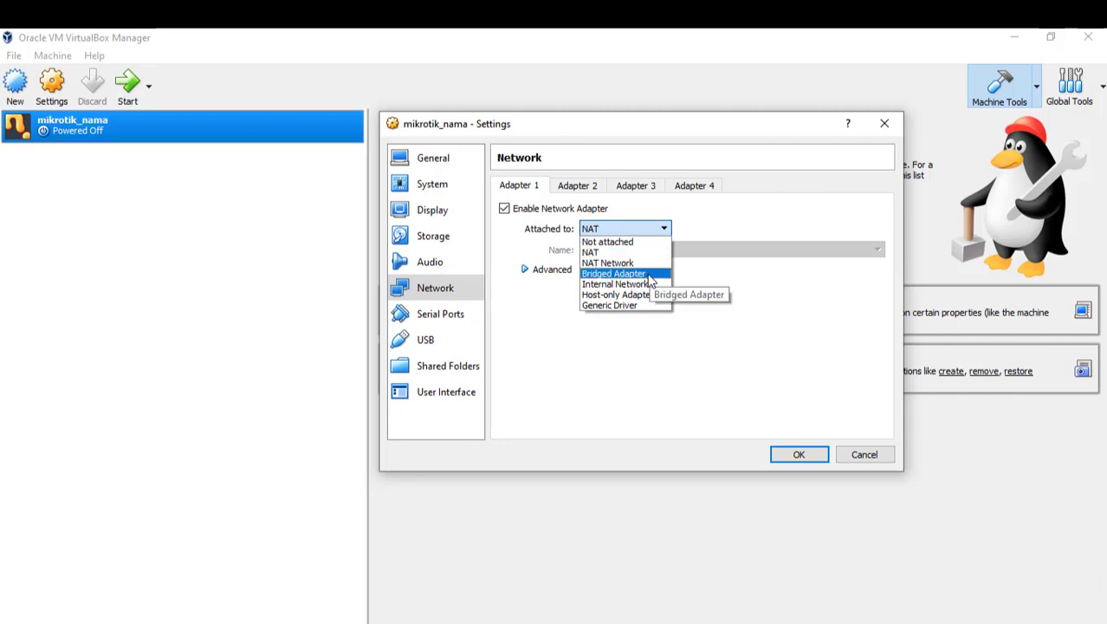
click(649, 276)
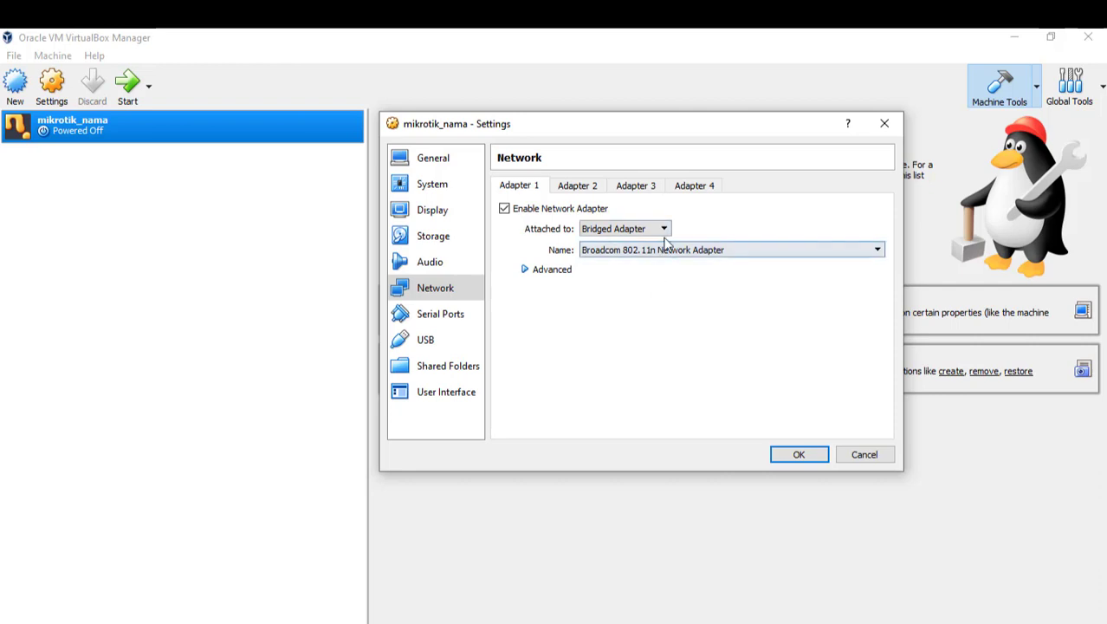
click(689, 251)
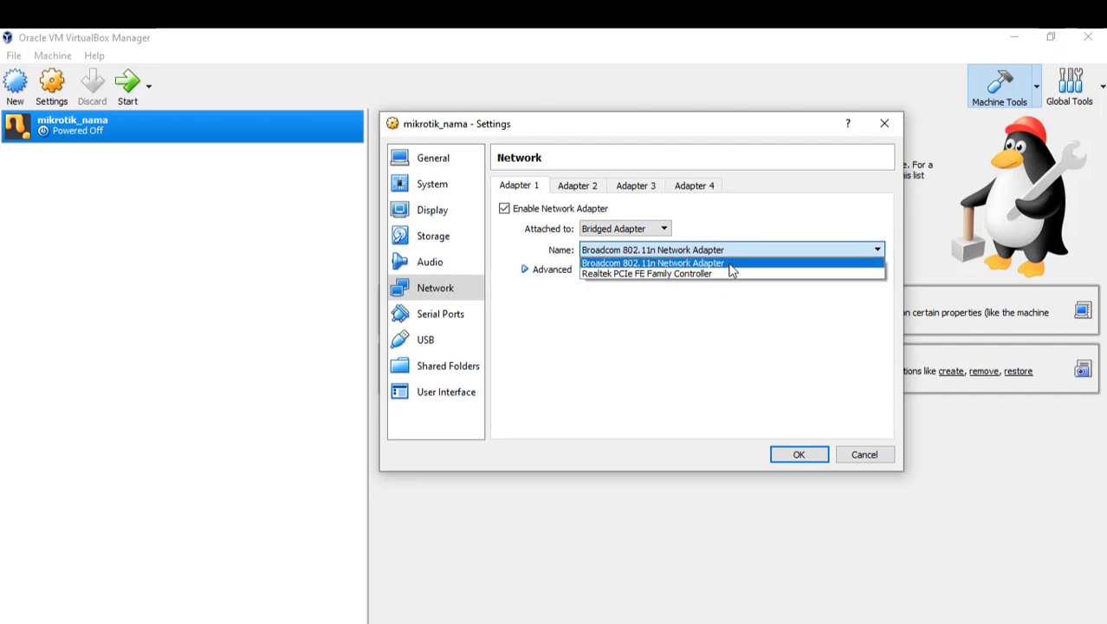
click(729, 264)
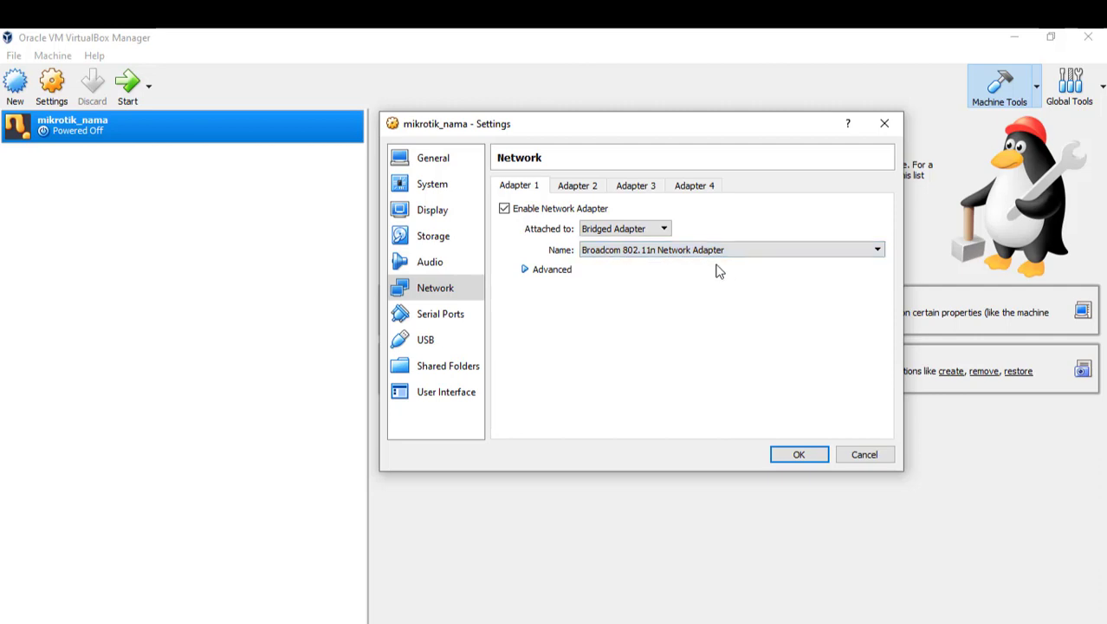
Step: Enable Adapter 2 bridged to the Realtek PCIe FE Family Controller and save
click(581, 186)
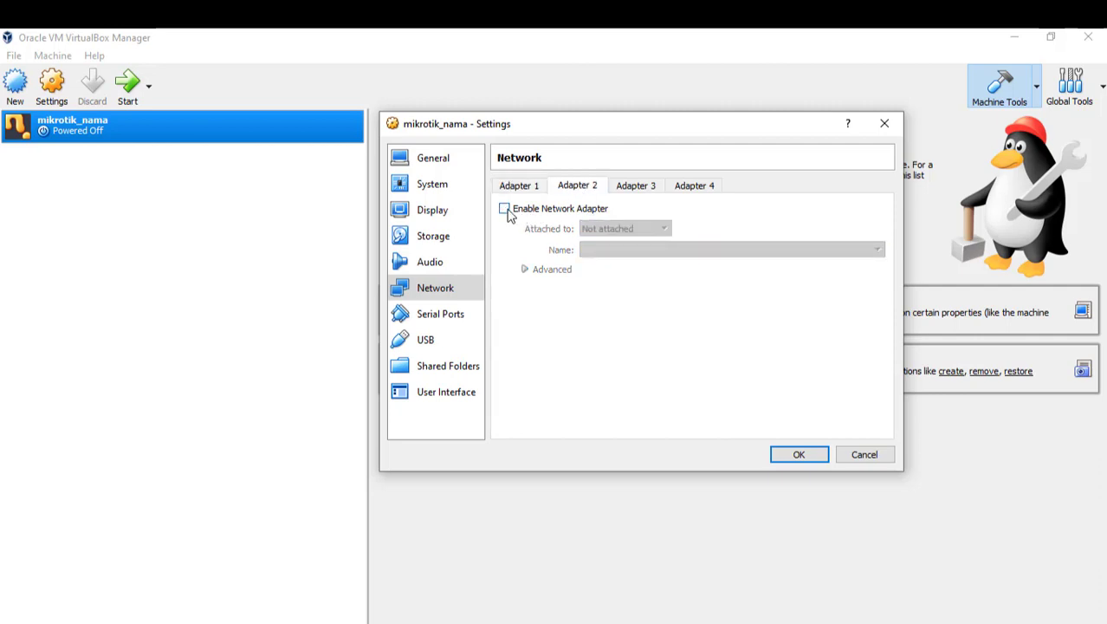
click(506, 212)
click(635, 228)
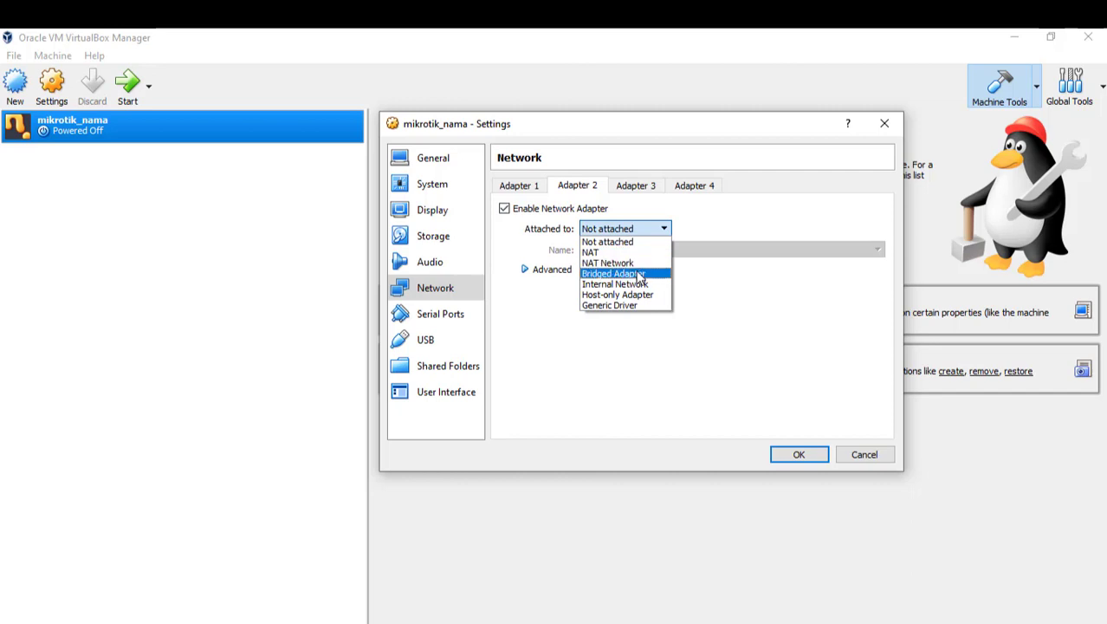
click(638, 274)
click(722, 257)
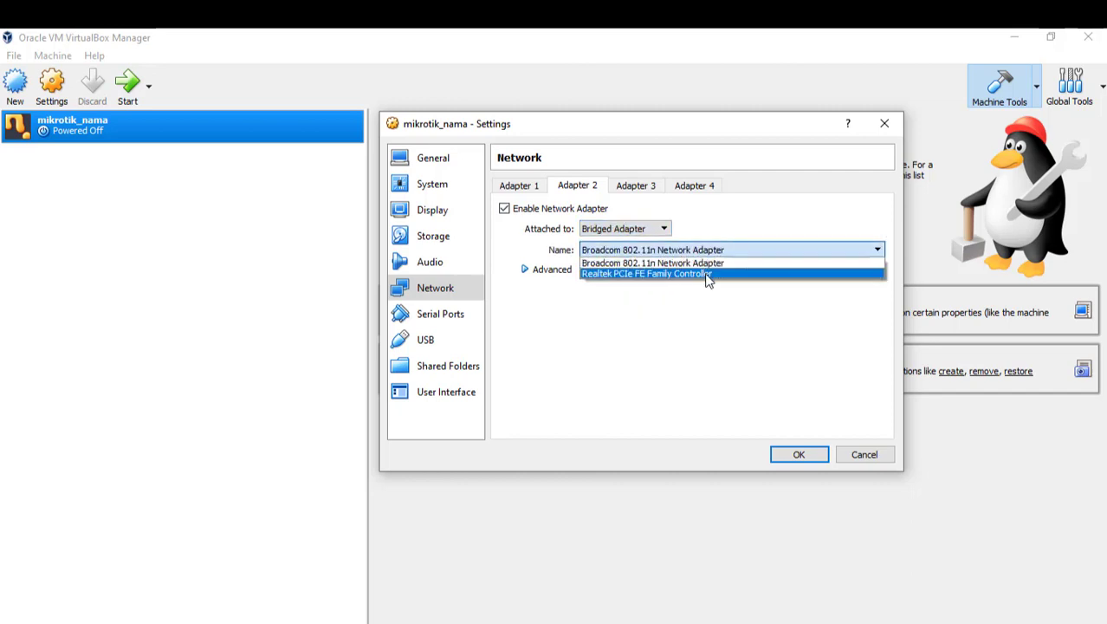
click(707, 274)
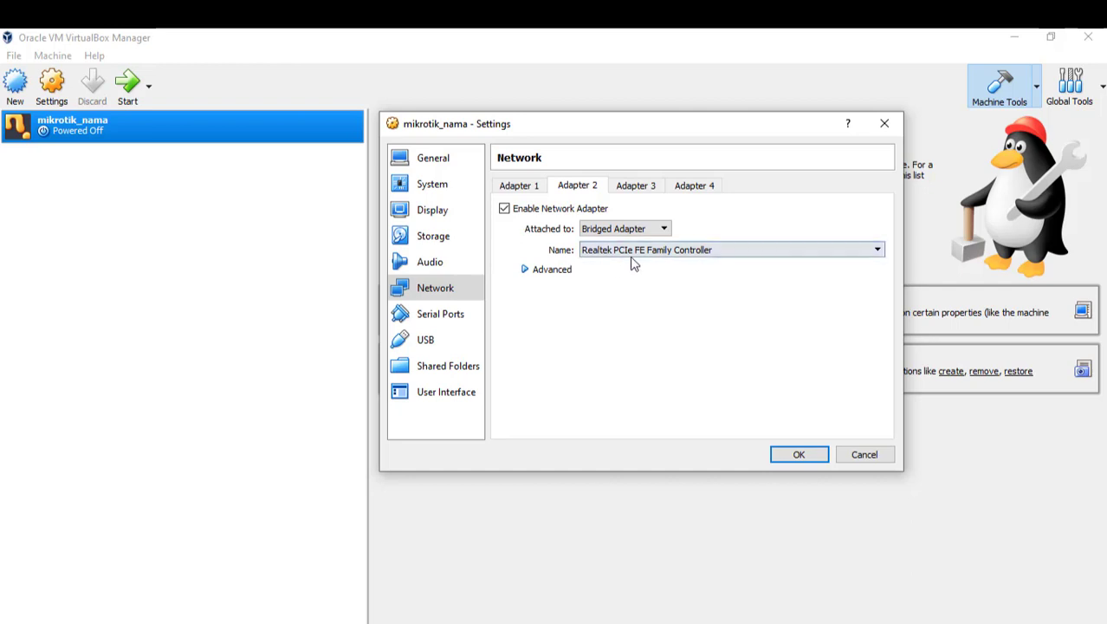
click(525, 186)
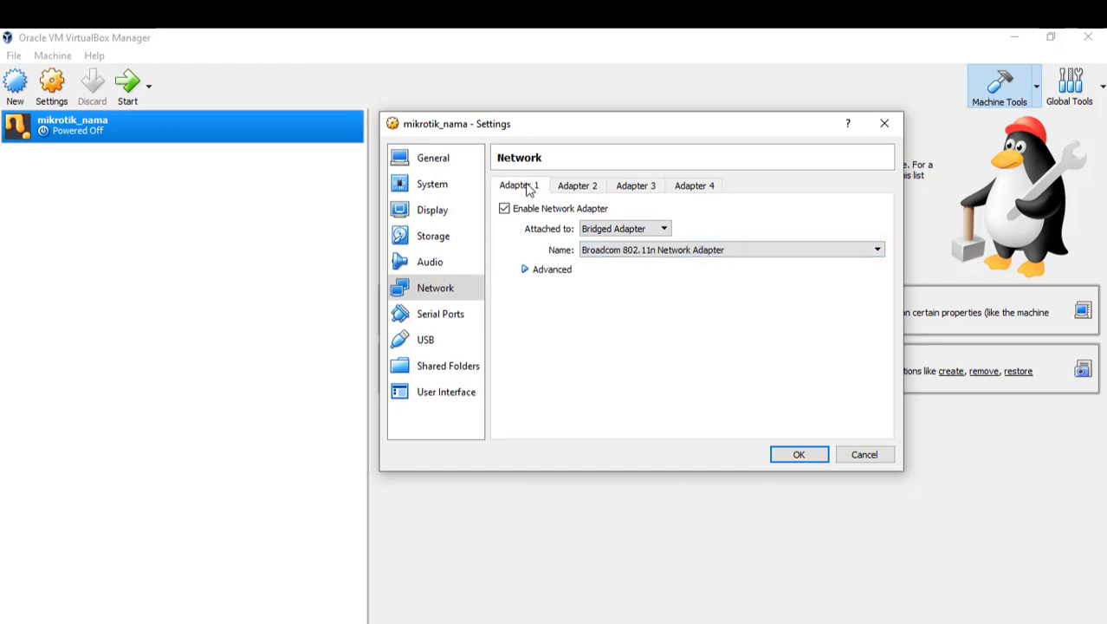
click(581, 185)
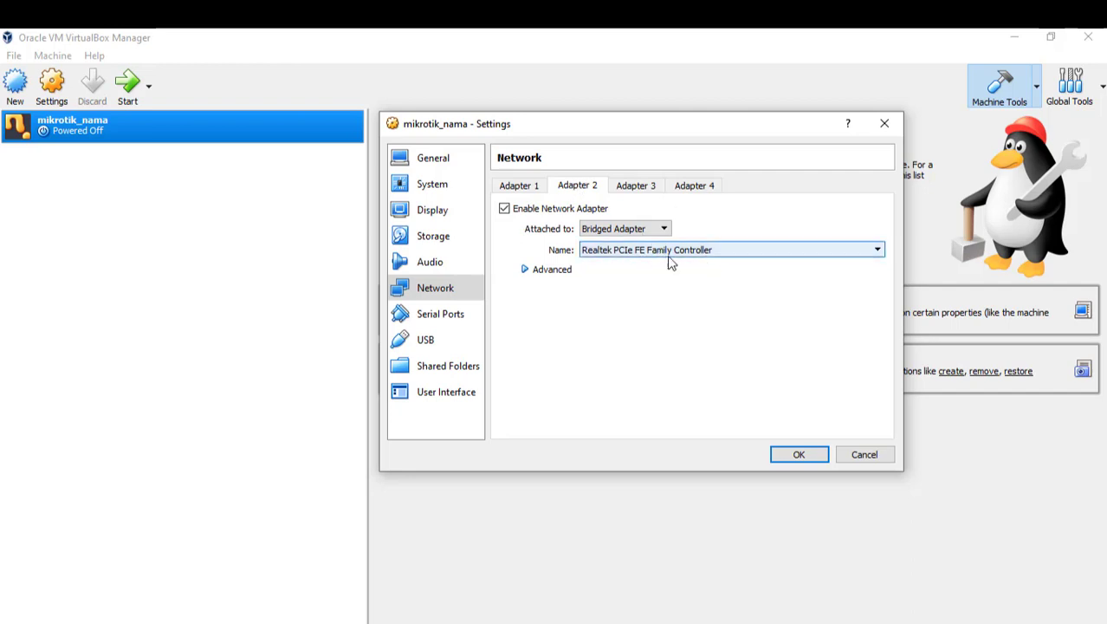
click(799, 455)
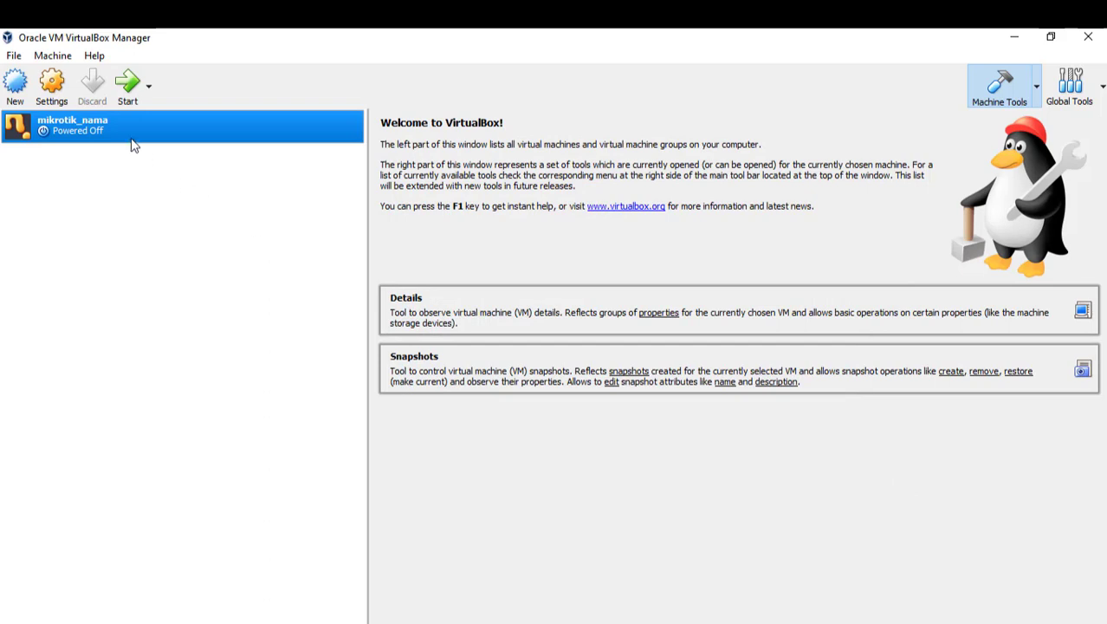
Step: Start mikrotik_nama using mikrotik-6.33.iso from Downloads as the start-up disk
click(129, 90)
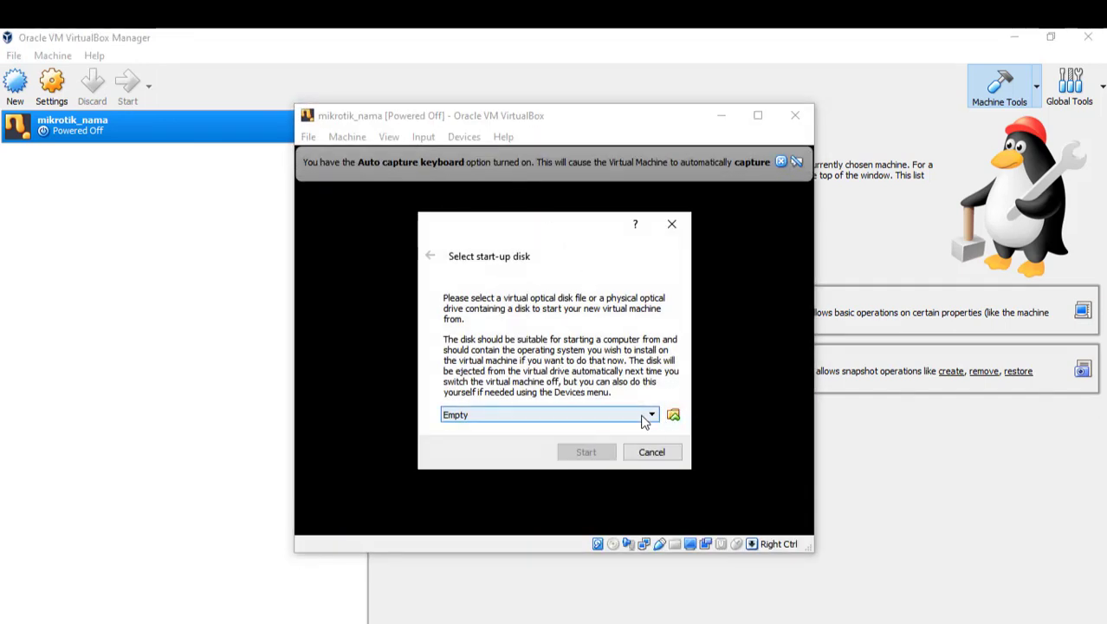
click(673, 417)
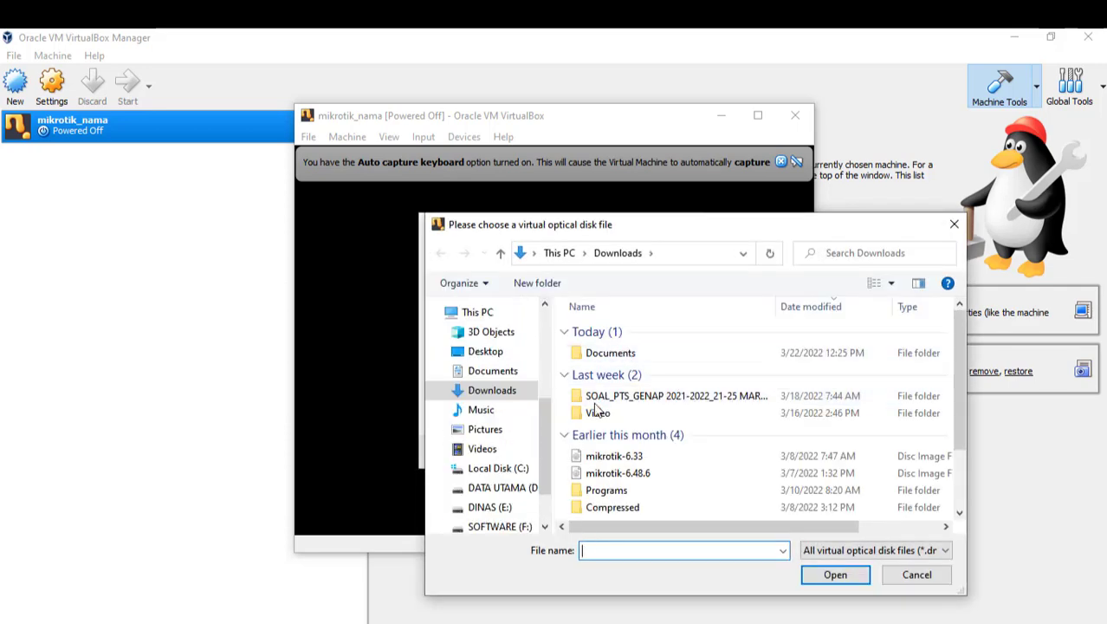
click(656, 464)
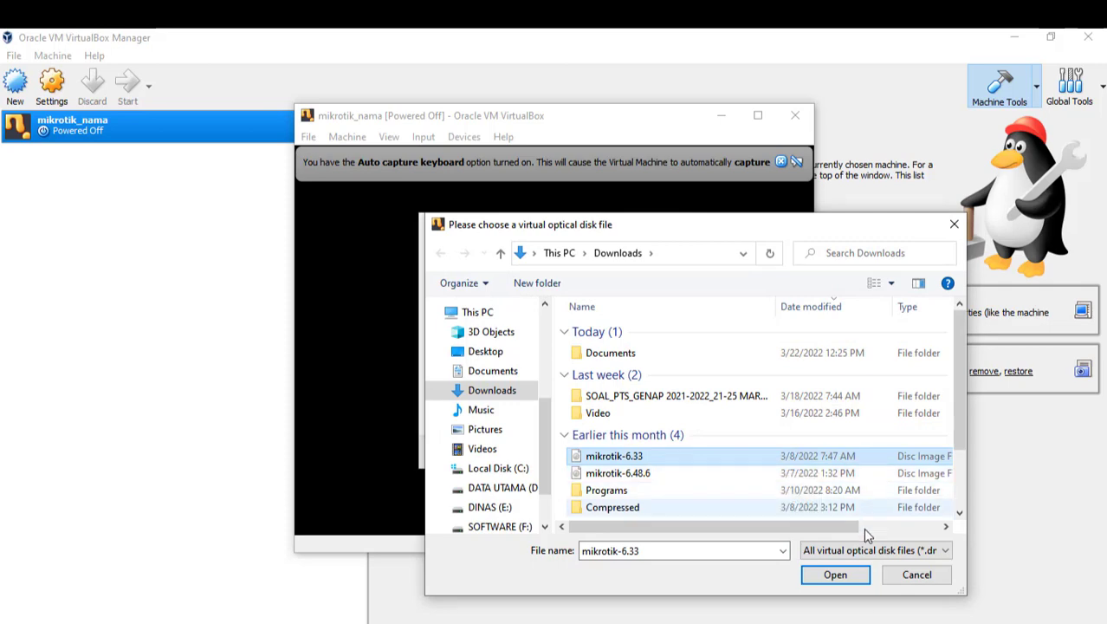
click(835, 576)
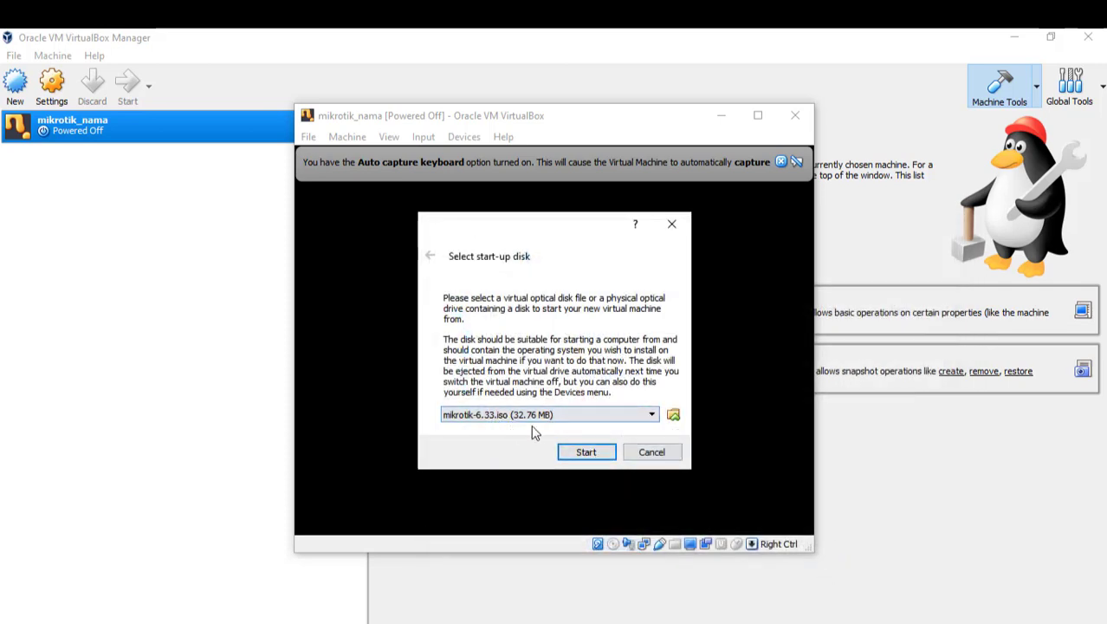
click(586, 452)
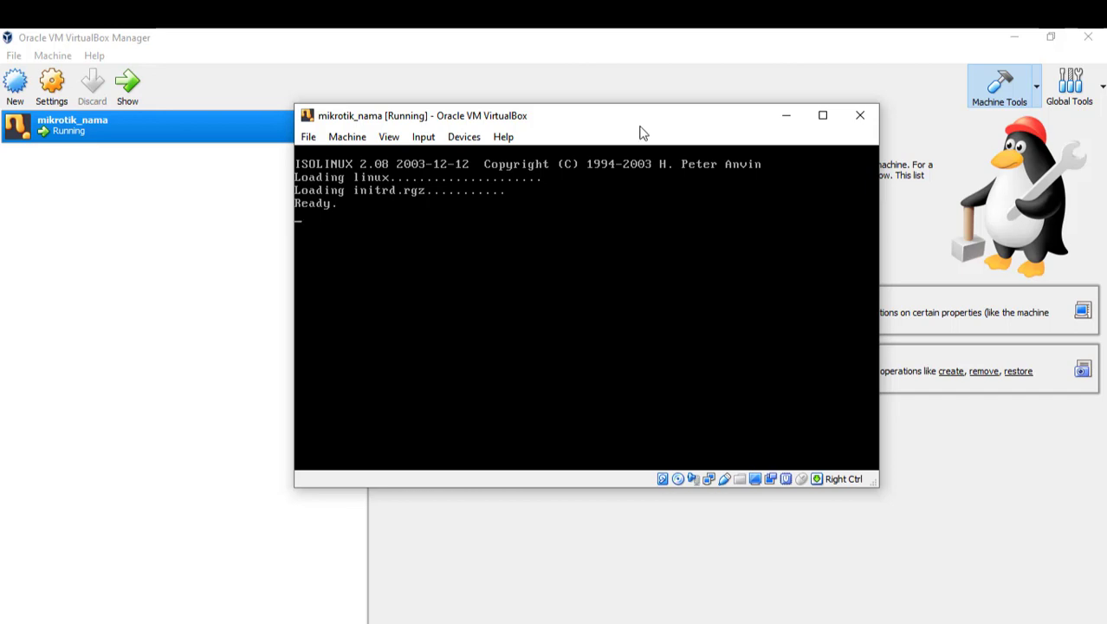
Step: Maximize the VM window while the MikroTik installer's package menu loads
click(838, 130)
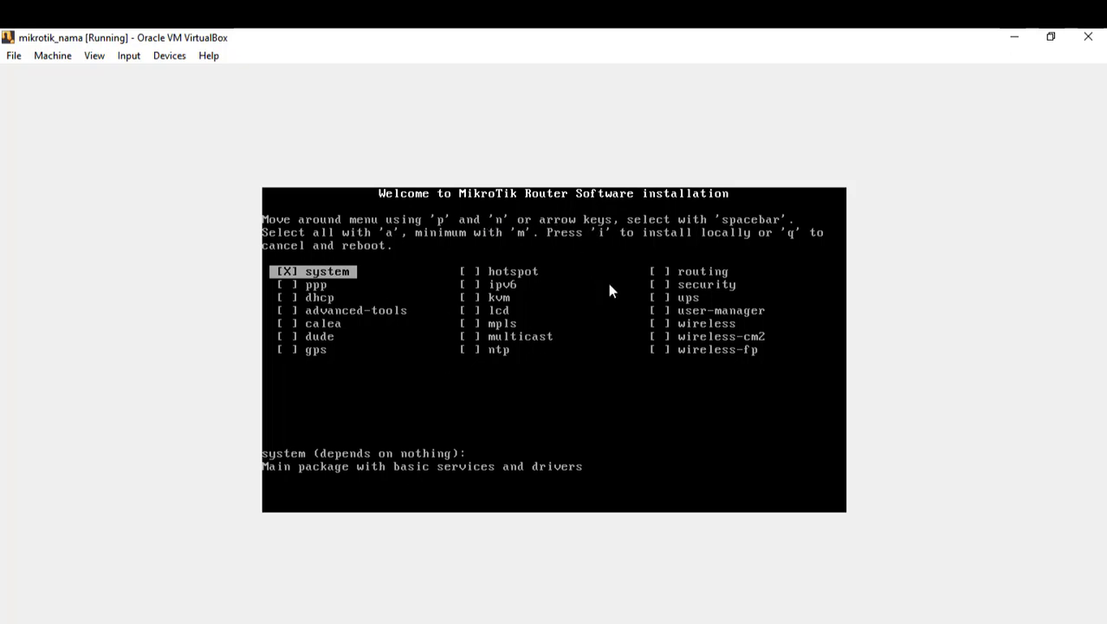
Step: Browse through the MikroTik installer's package list
key(Down)
key(Down)
key(Down)
key(Down)
key(Down)
key(Down)
key(Down)
key(Up)
key(Up)
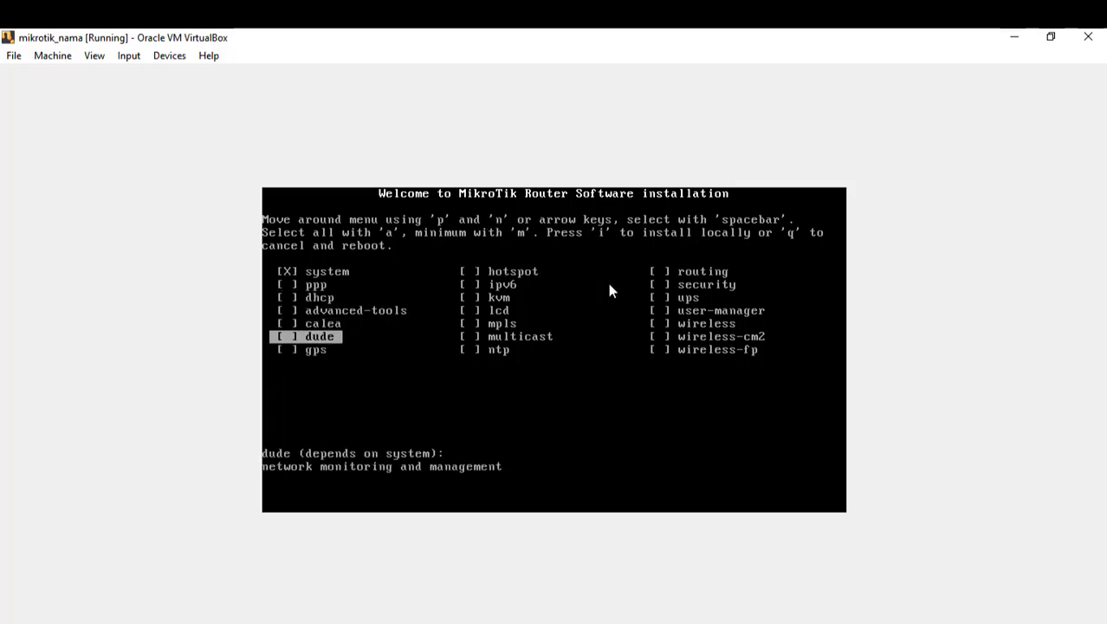
key(Up)
key(Up)
key(Up)
key(Up)
key(Right)
key(Right)
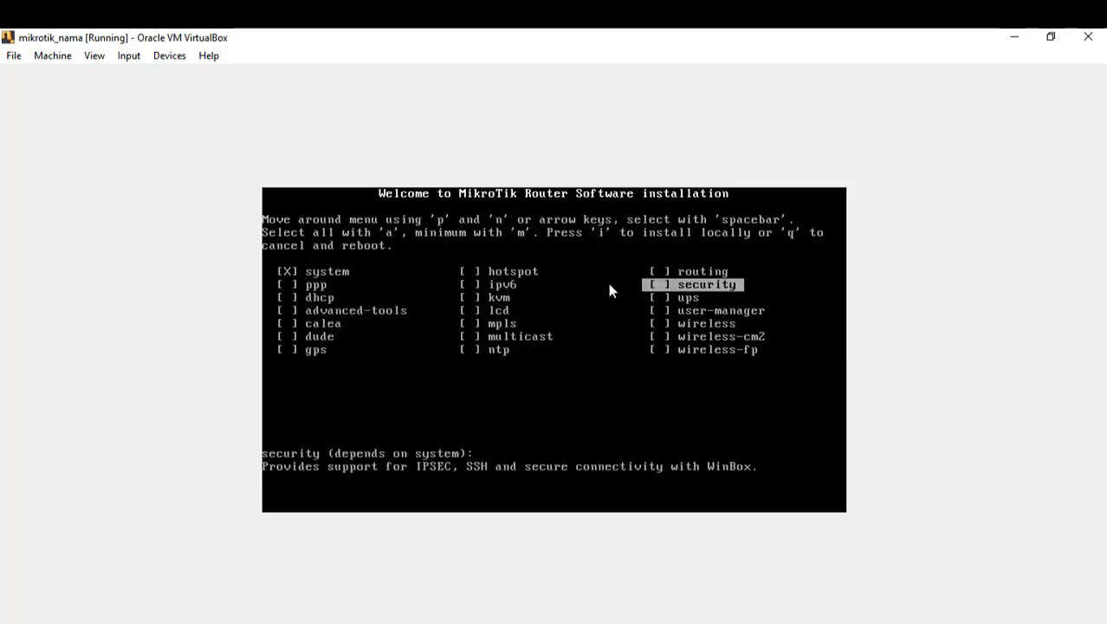
key(Down)
key(Down)
key(Right)
key(Right)
key(Right)
key(Down)
key(Down)
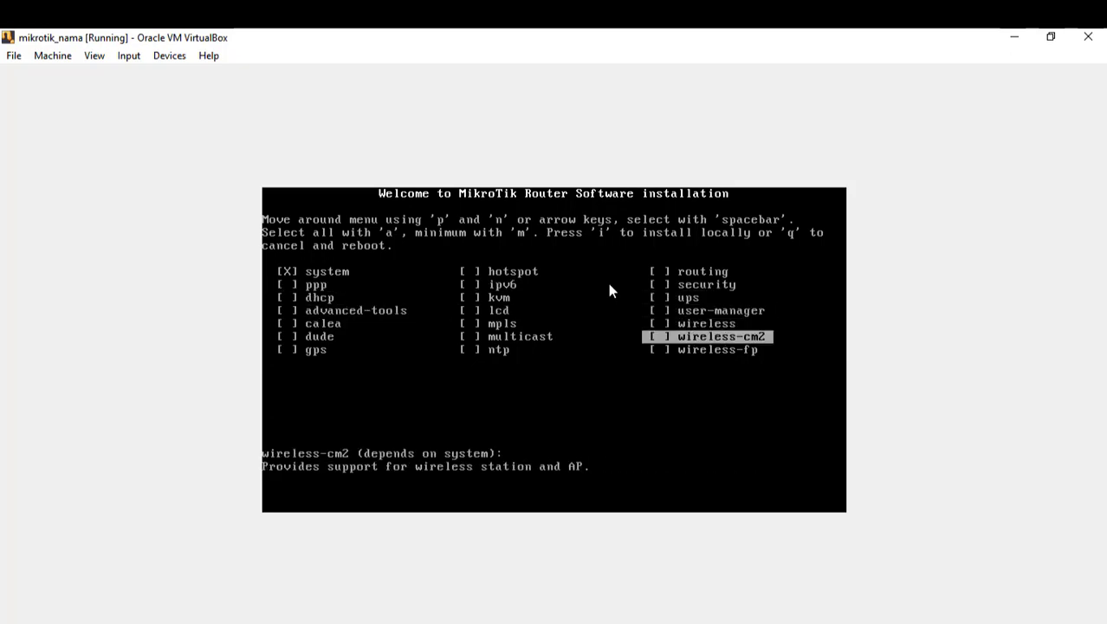
key(Left)
key(Left)
key(Left)
key(Up)
key(Up)
key(Left)
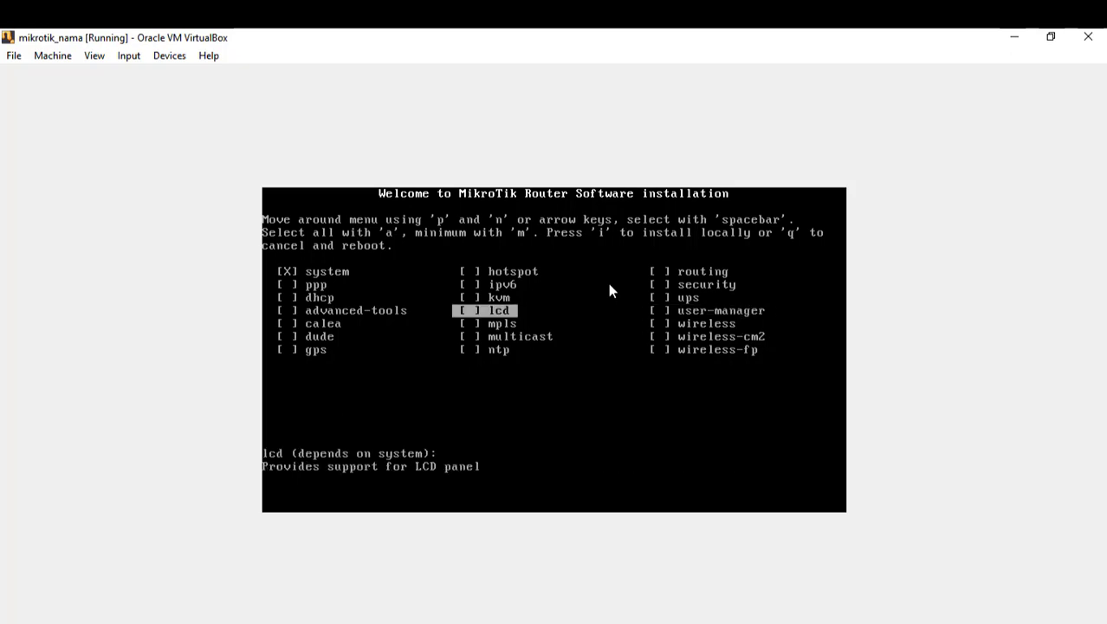
key(Left)
key(Right)
key(Left)
key(Up)
key(Down)
key(Up)
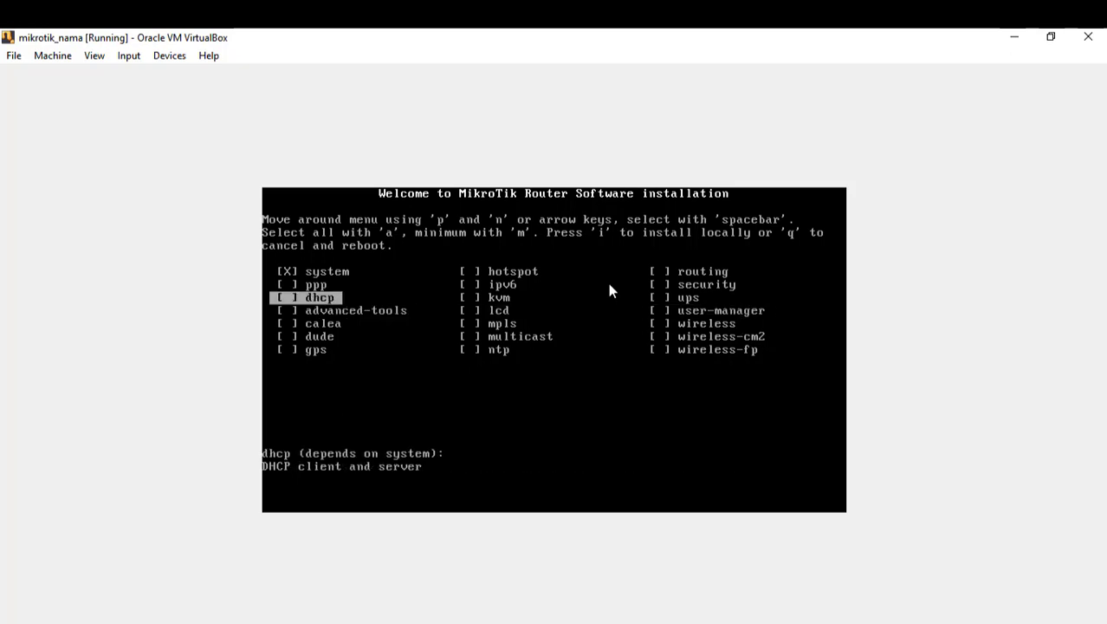
Step: Mark dhcp, advanced-tools, dude, ntp, lcd, hotspot, routing, ups, wireless and wireless-fp packages
key(space)
key(Down)
key(space)
key(Down)
key(Down)
key(space)
key(Down)
key(Right)
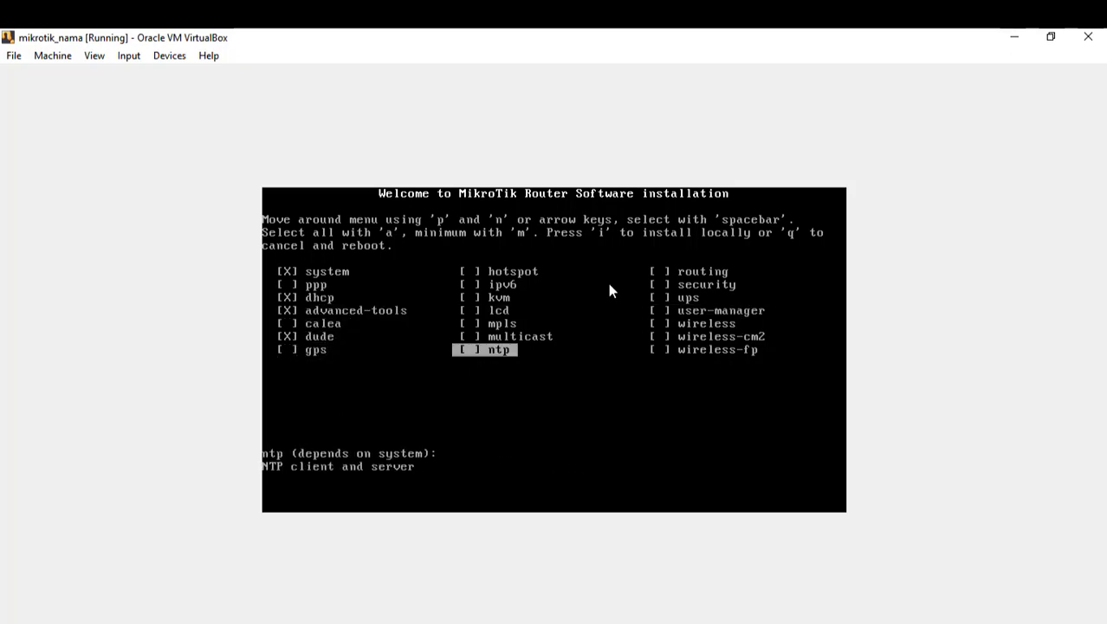
key(space)
key(Up)
key(Up)
key(space)
key(Up)
key(Up)
key(Up)
key(space)
key(Right)
key(space)
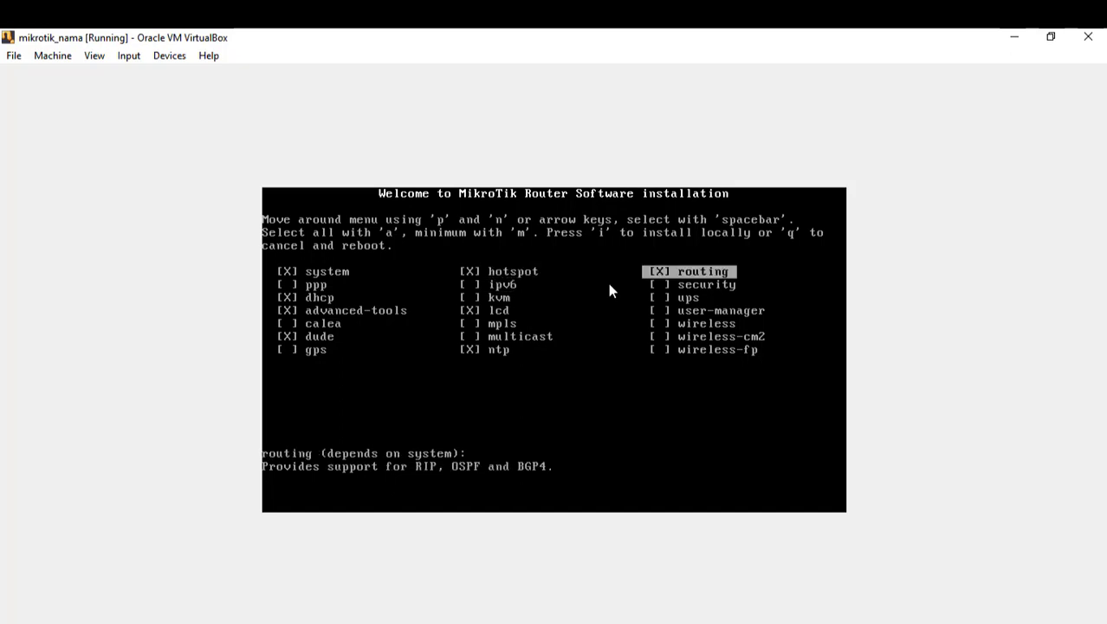
key(Down)
key(Down)
key(space)
key(Down)
key(Down)
key(space)
key(Down)
key(Down)
key(space)
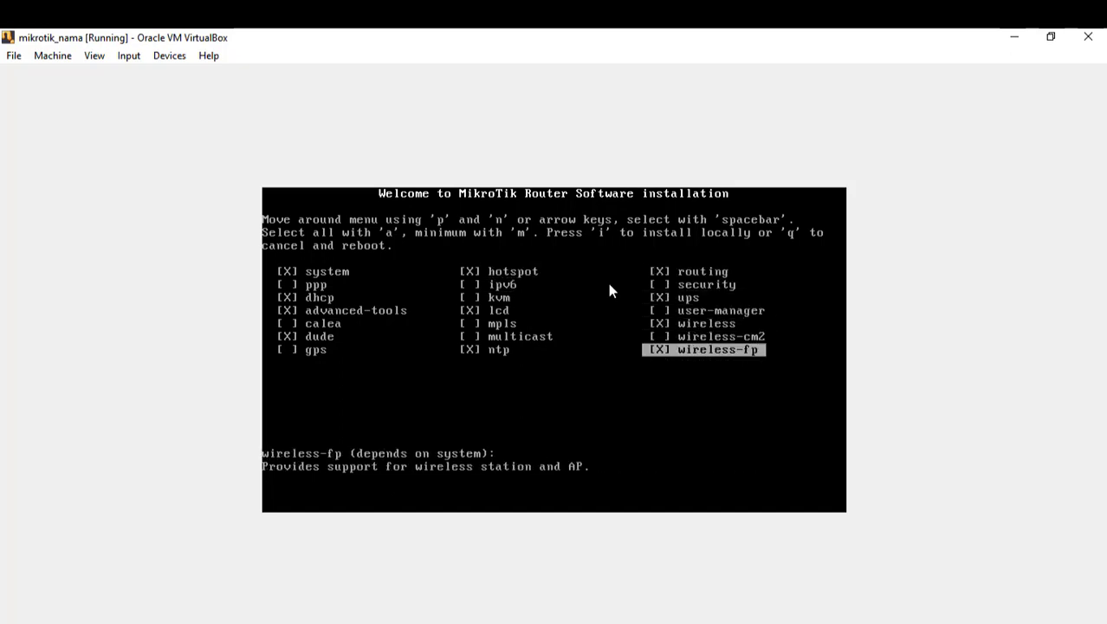
key(Up)
key(Up)
key(Left)
key(Left)
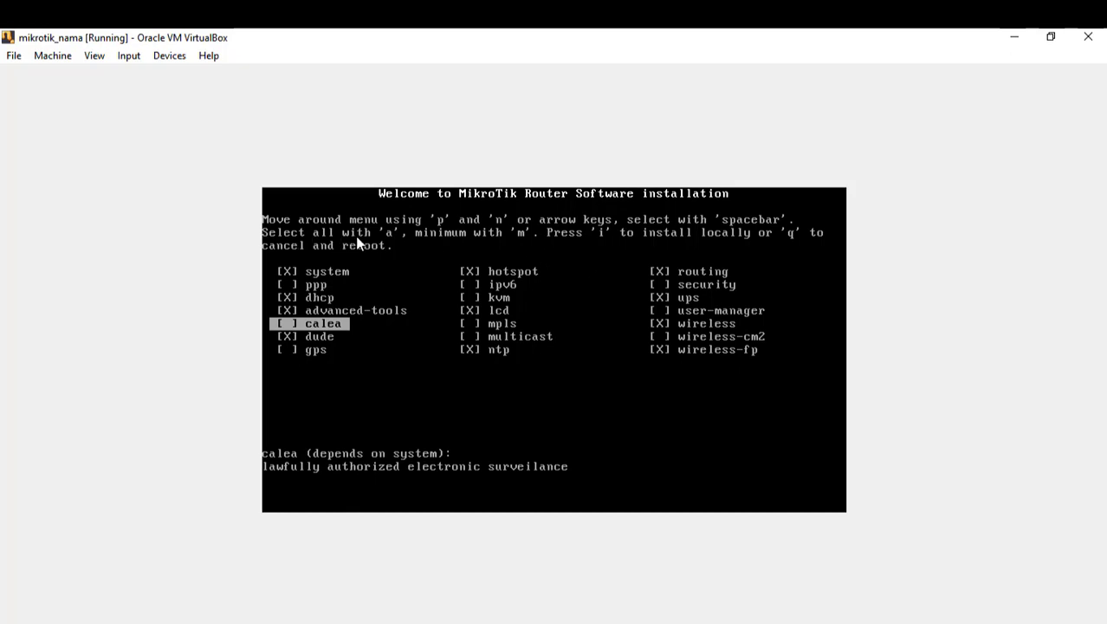
Step: Select all packages and begin the local installation
key(a)
key(m)
key(a)
key(Up)
key(Up)
key(Up)
key(Up)
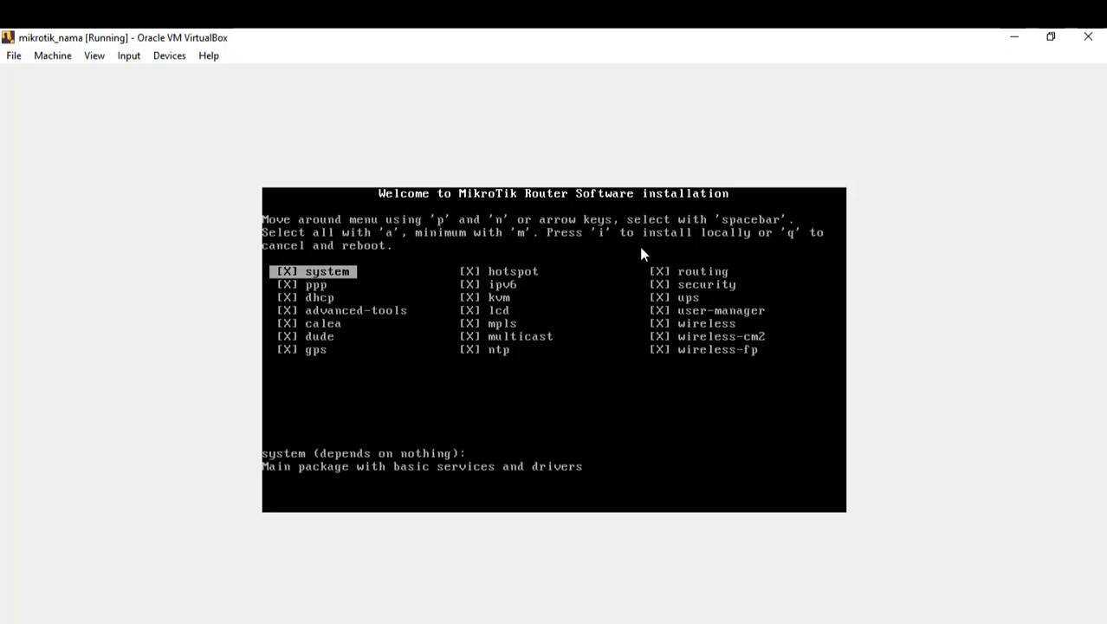
key(i)
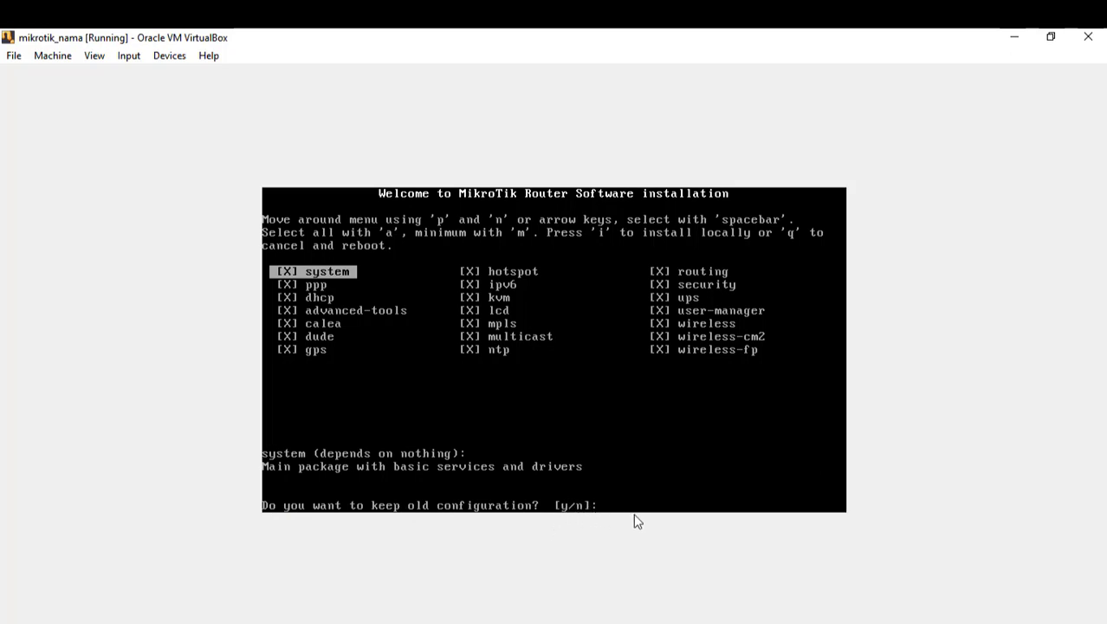
Step: Decline keeping the old configuration, confirm the disk erase, and reboot after installing
text(n)
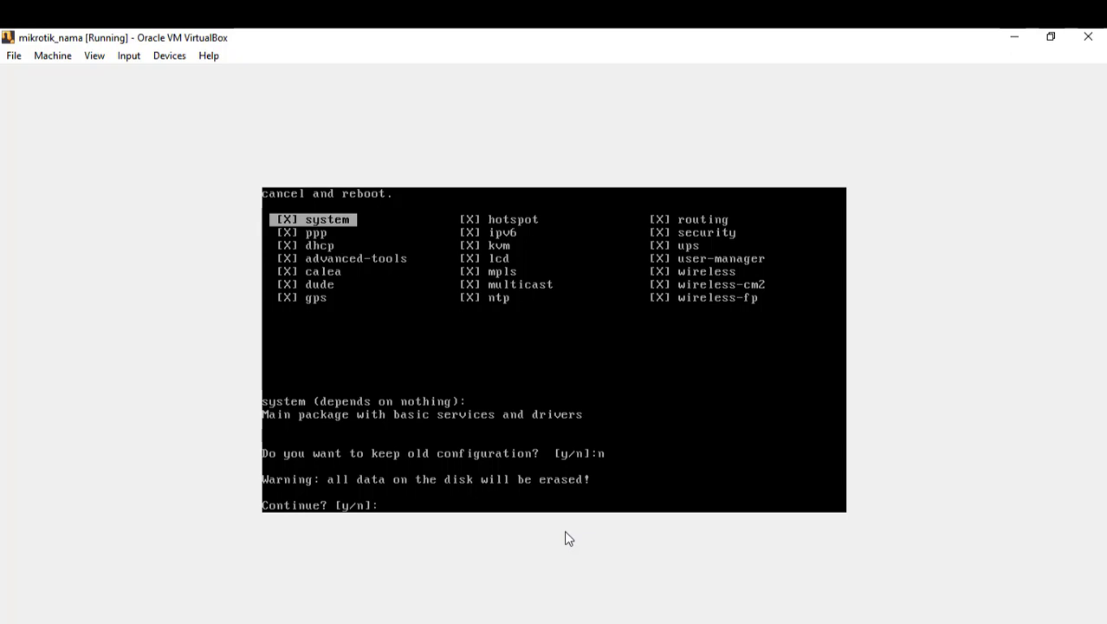
text(y)
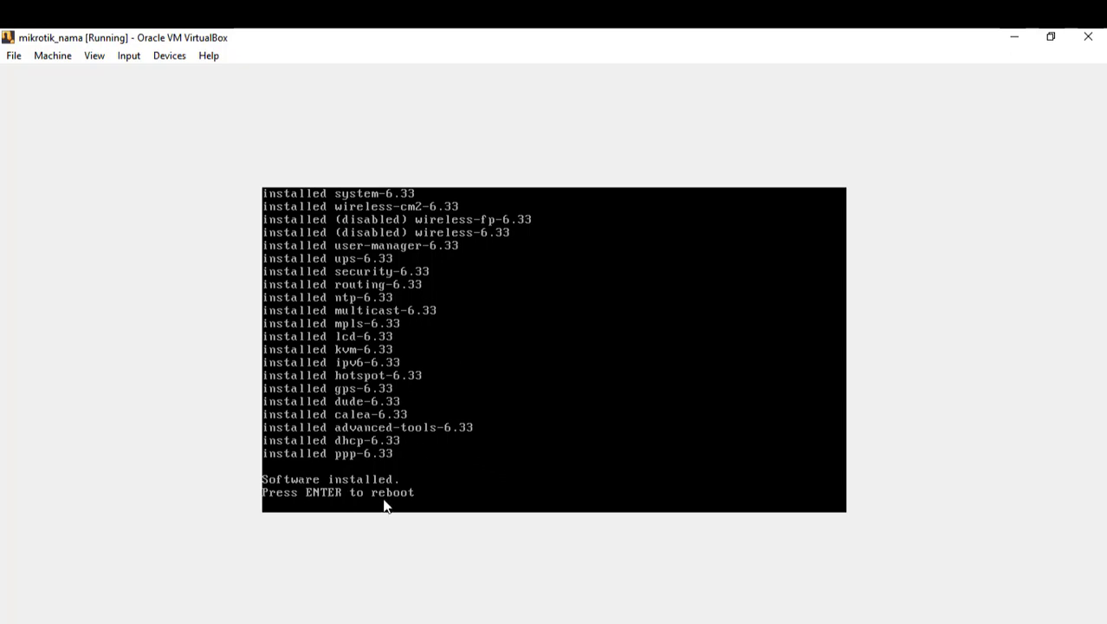
key(Return)
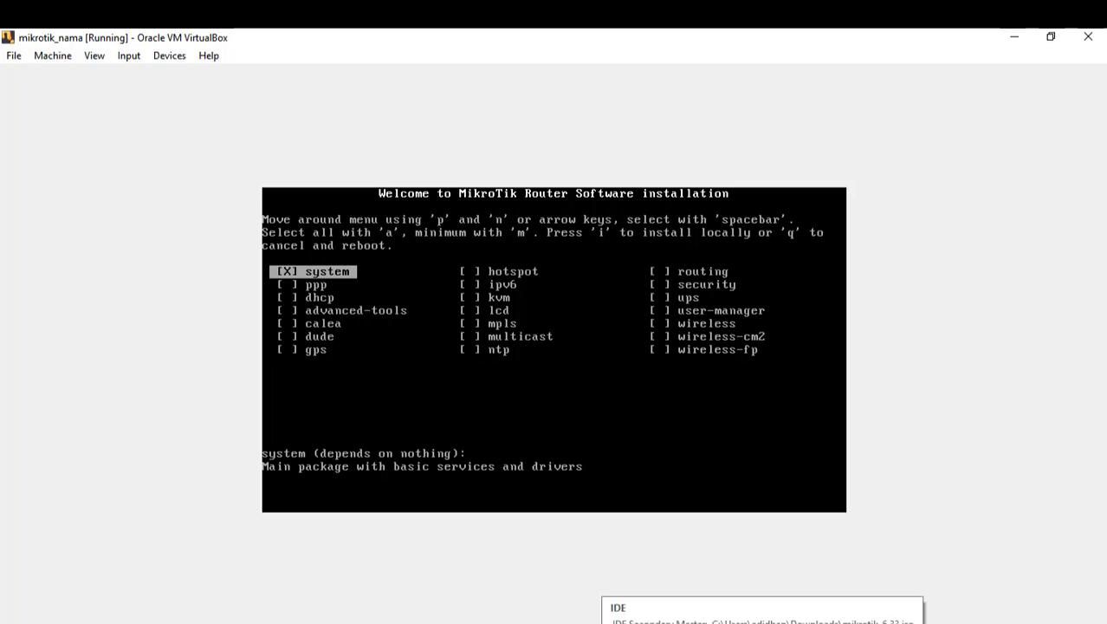
Step: Force-eject the mikrotik-6.33 installer disk from the VM's optical drive
click(920, 623)
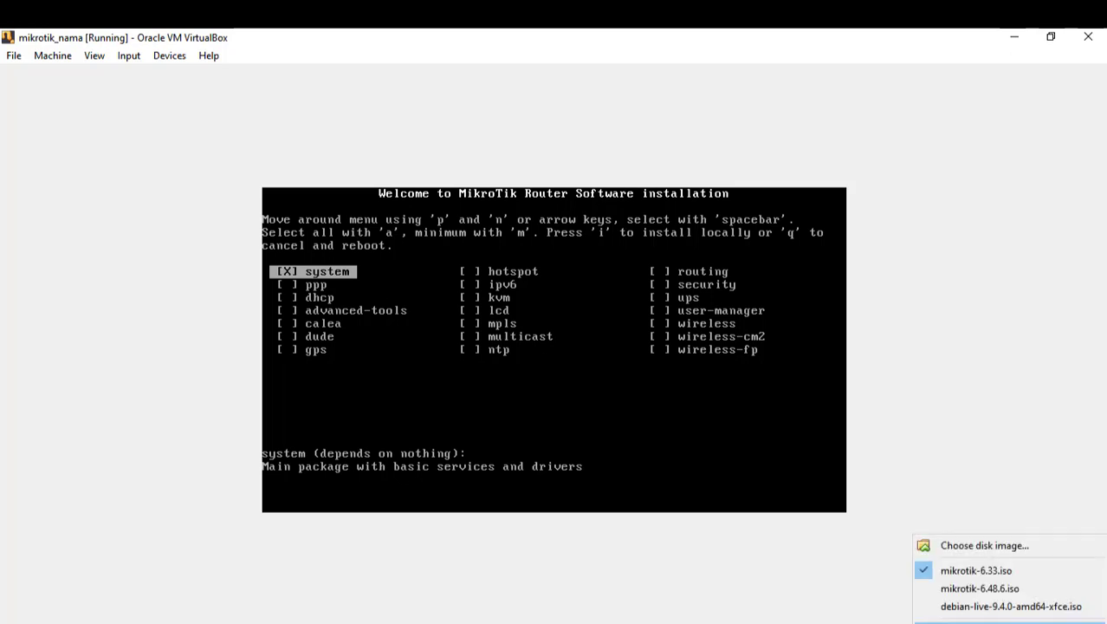
click(996, 622)
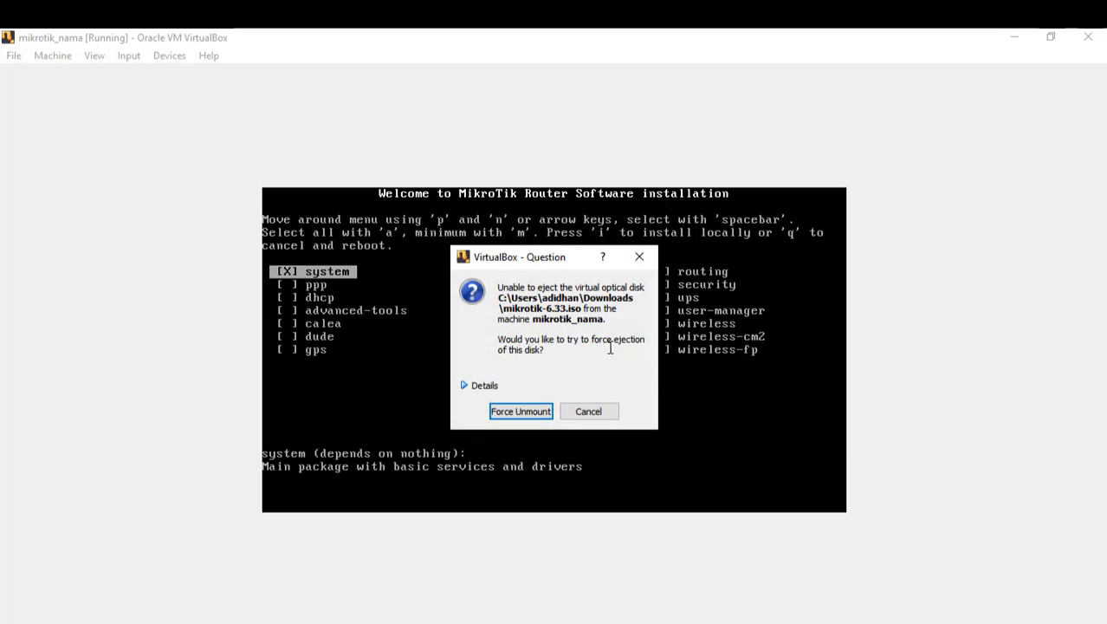
click(518, 413)
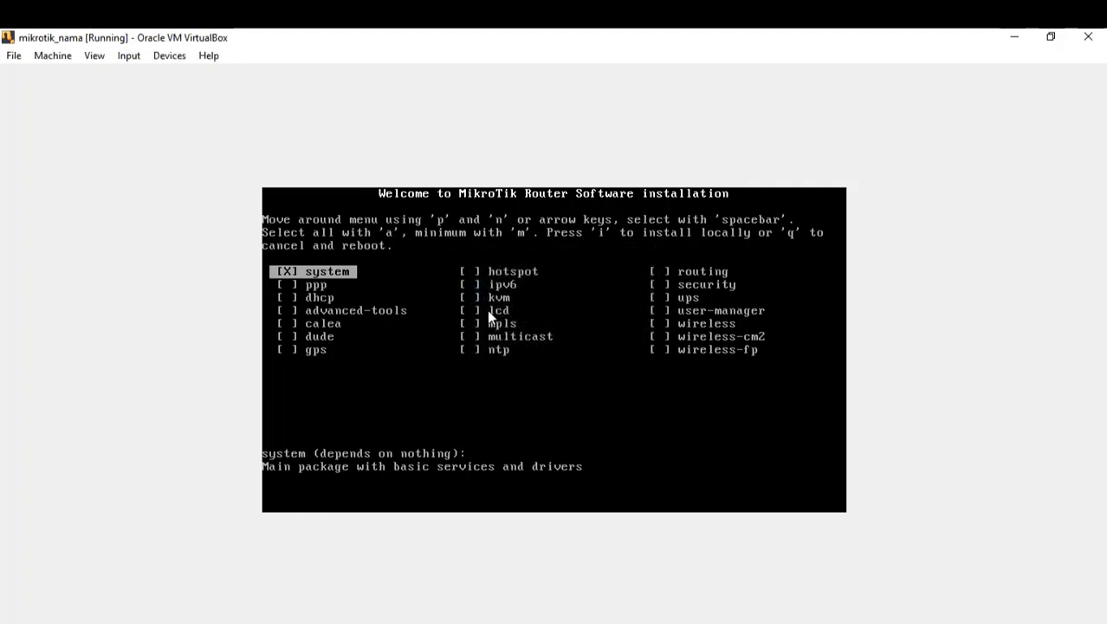
Step: Reset the mikrotik_nama virtual machine from the Machine menu and confirm
click(53, 58)
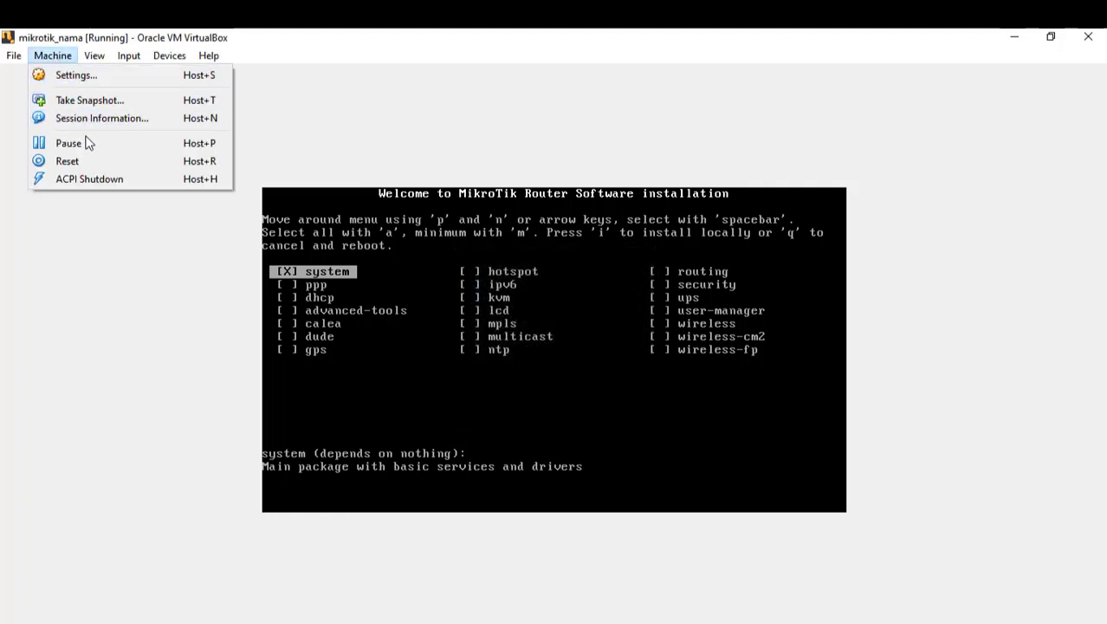
click(67, 162)
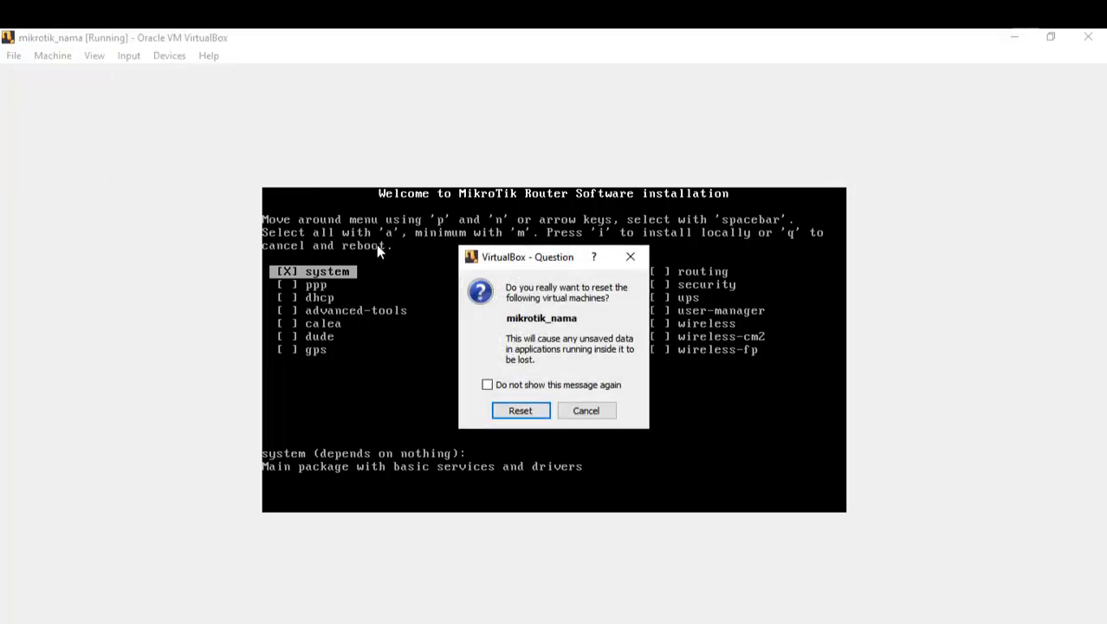
click(527, 408)
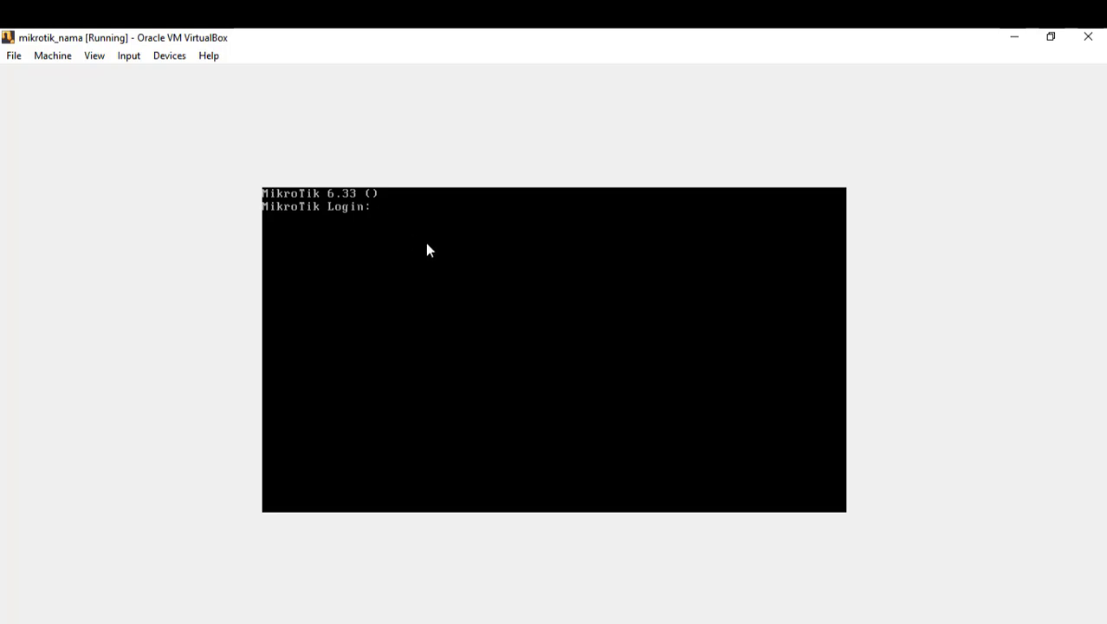
Step: Log in as admin with a blank password, decline the licence, and dismiss the software-key notice
text(admin)
key(Return)
key(Return)
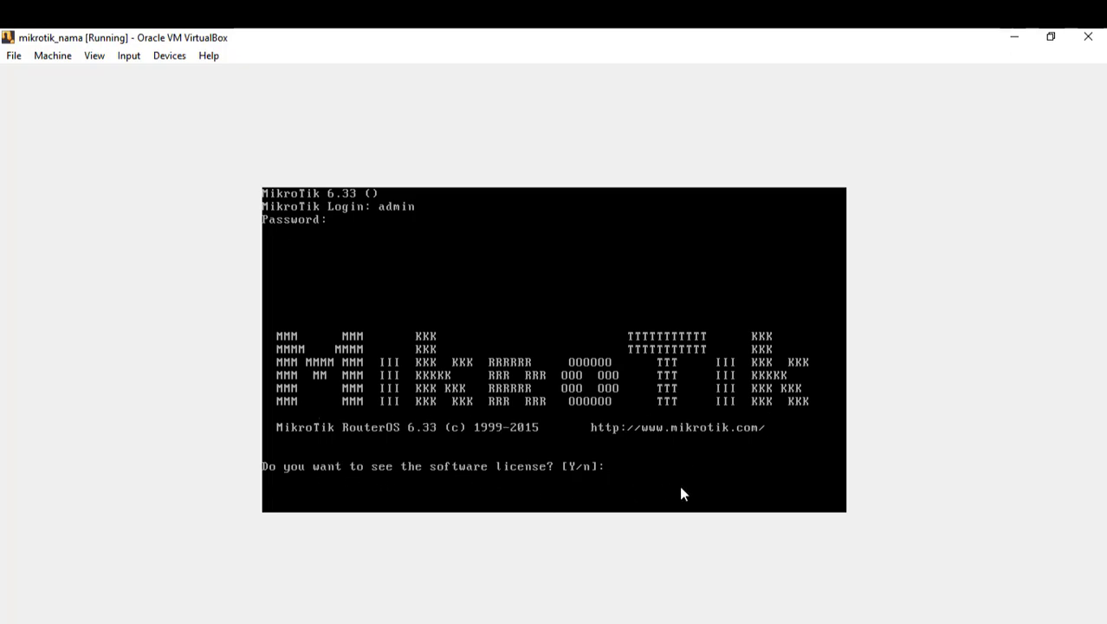
text(n)
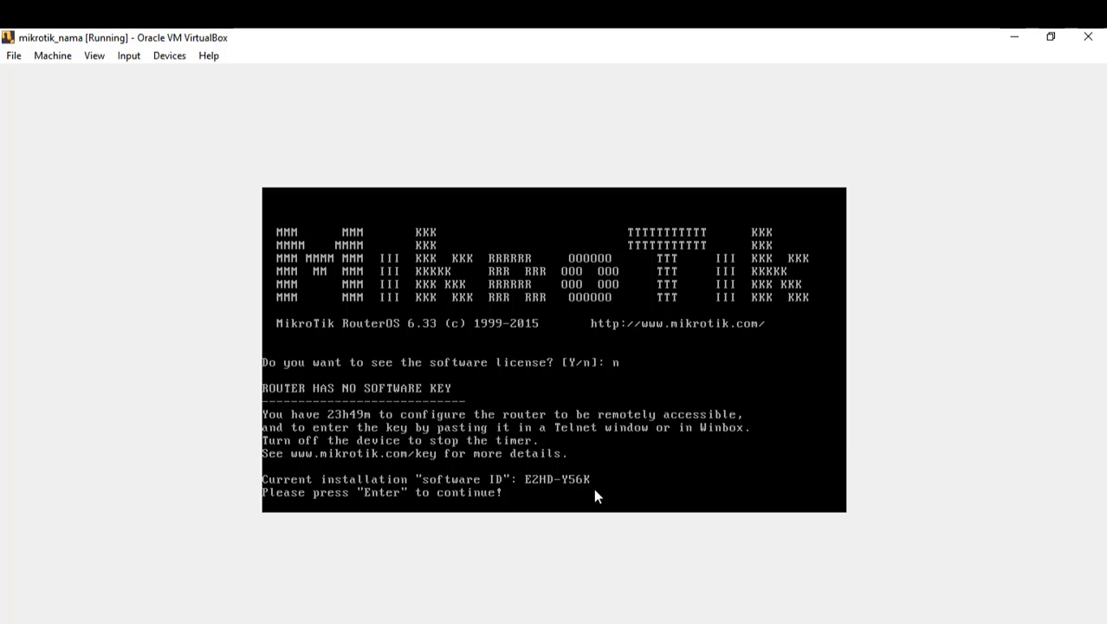
key(Return)
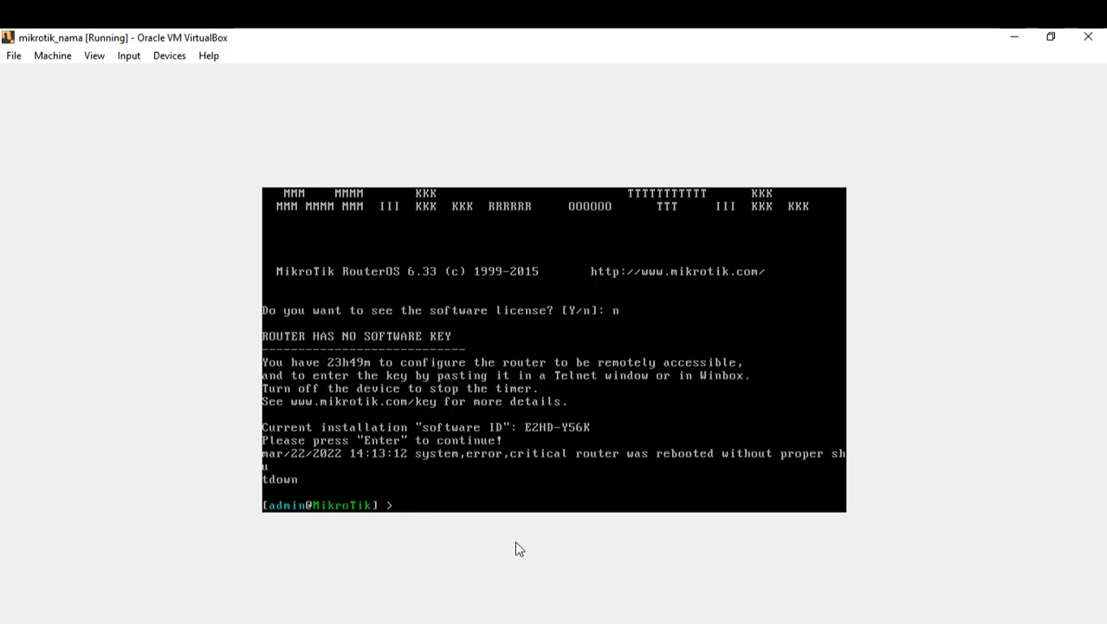
Step: List the available console commands, then run interface print to show ether1 and ether2 running
key(Tab)
key(Tab)
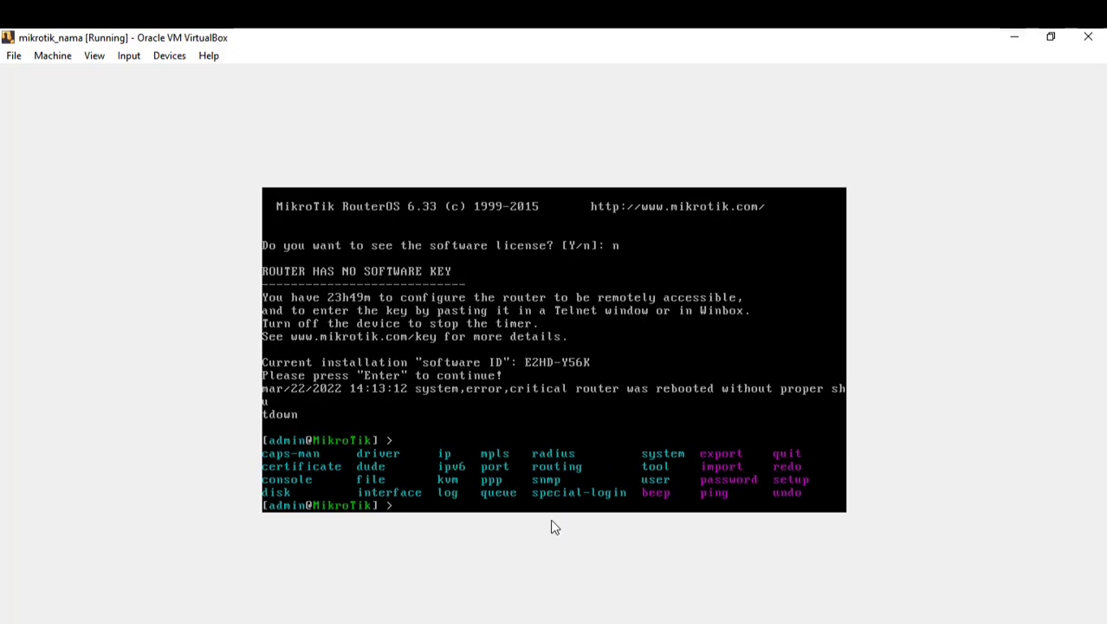
key(Tab)
key(Tab)
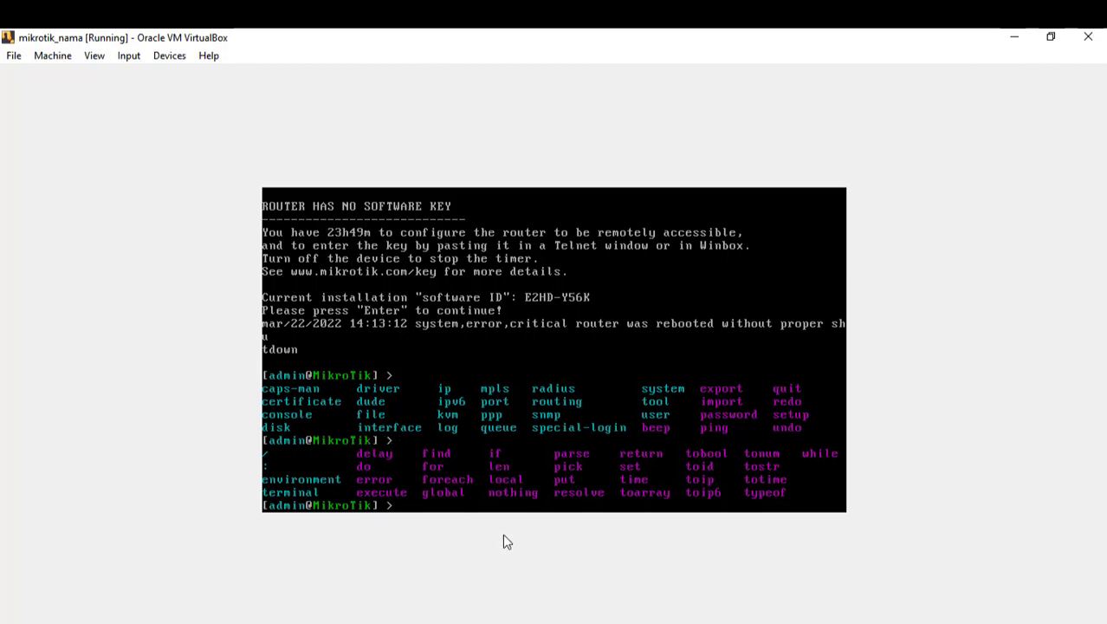
text(interface print)
key(Return)
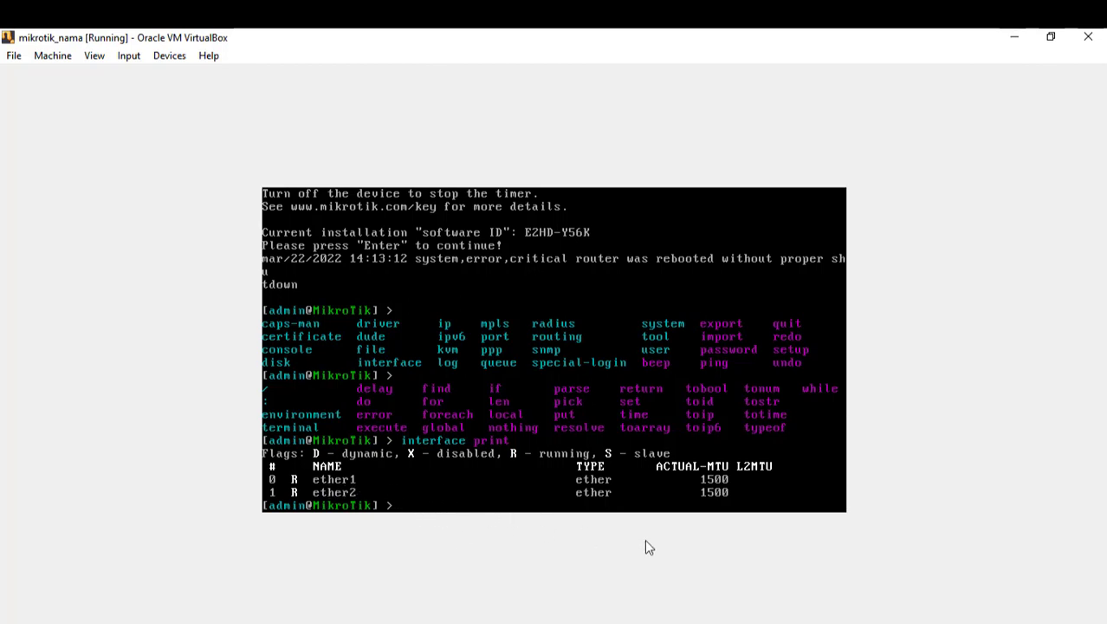
Step: Rename ether1 to internet, then rerun interface print from history to confirm the new name
text(interface set ether)
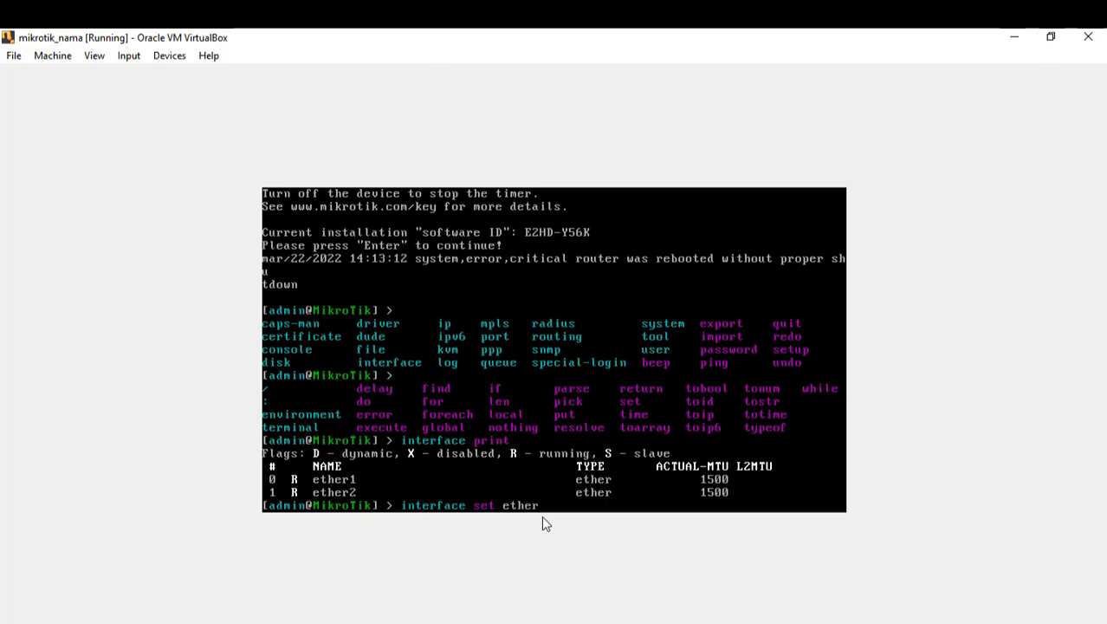
text(1 name=internet)
key(Return)
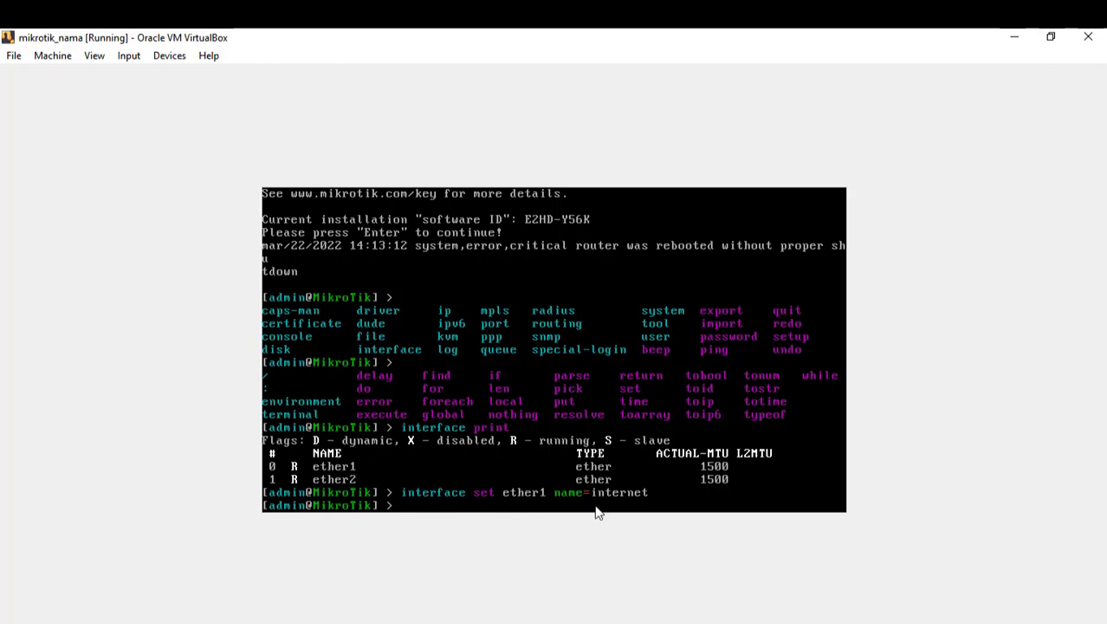
key(Up)
key(Up)
key(Down)
key(Down)
key(Up)
key(Up)
key(Down)
key(Up)
key(Down)
key(Up)
key(Return)
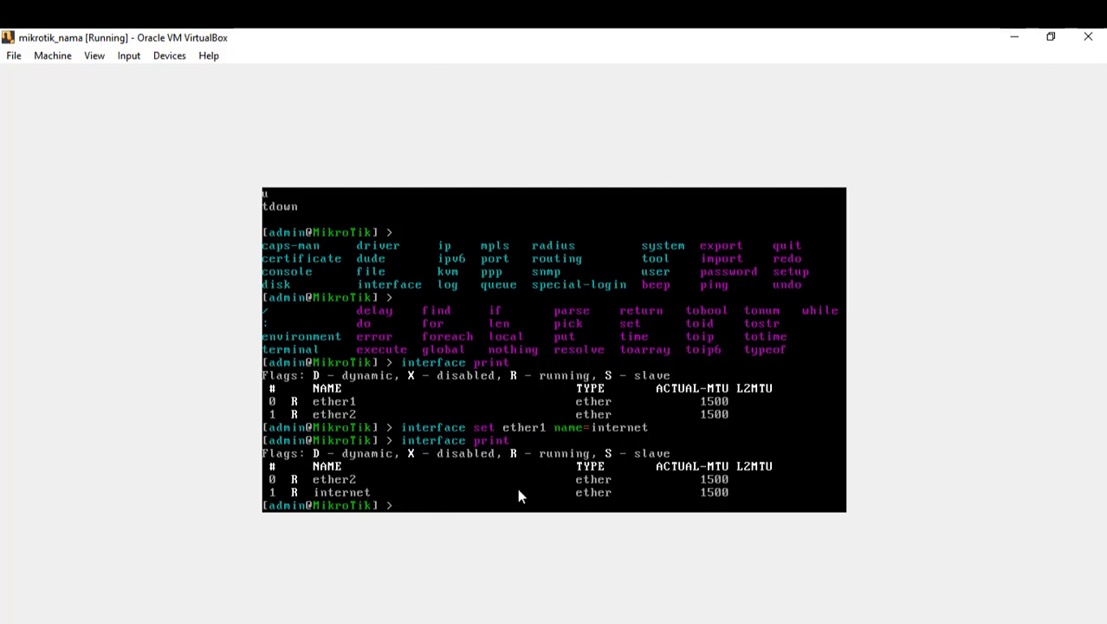
Step: Rename ether2 to publik with interface set ether2 name=publik
text(inter)
text(face se)
text(t et)
key(BackSpace)
text(ther2 nam)
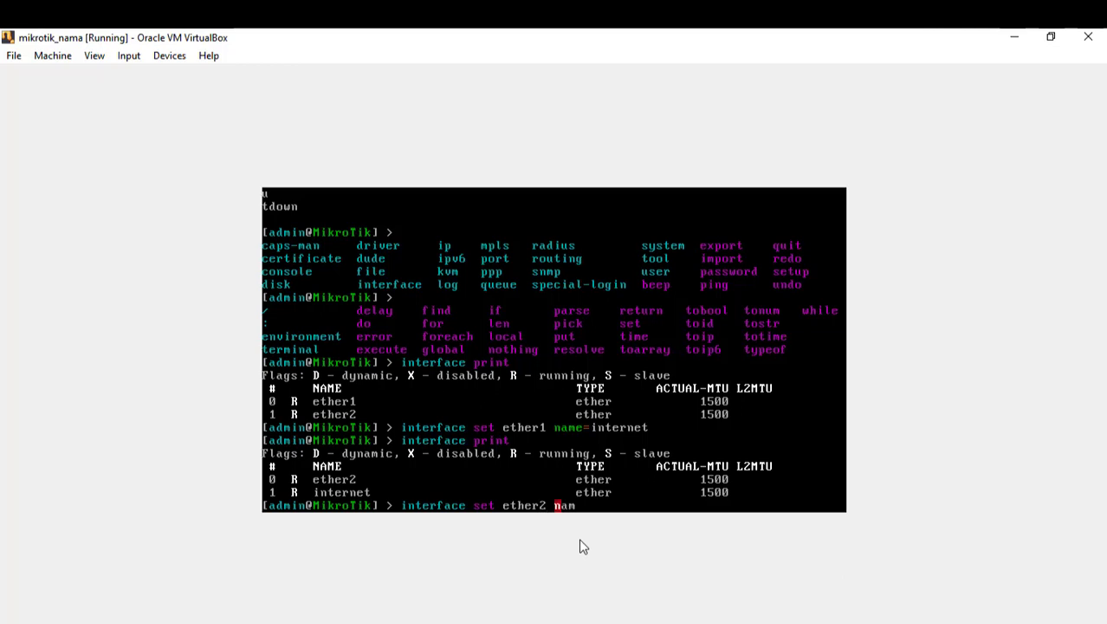
text(e=publik)
key(Return)
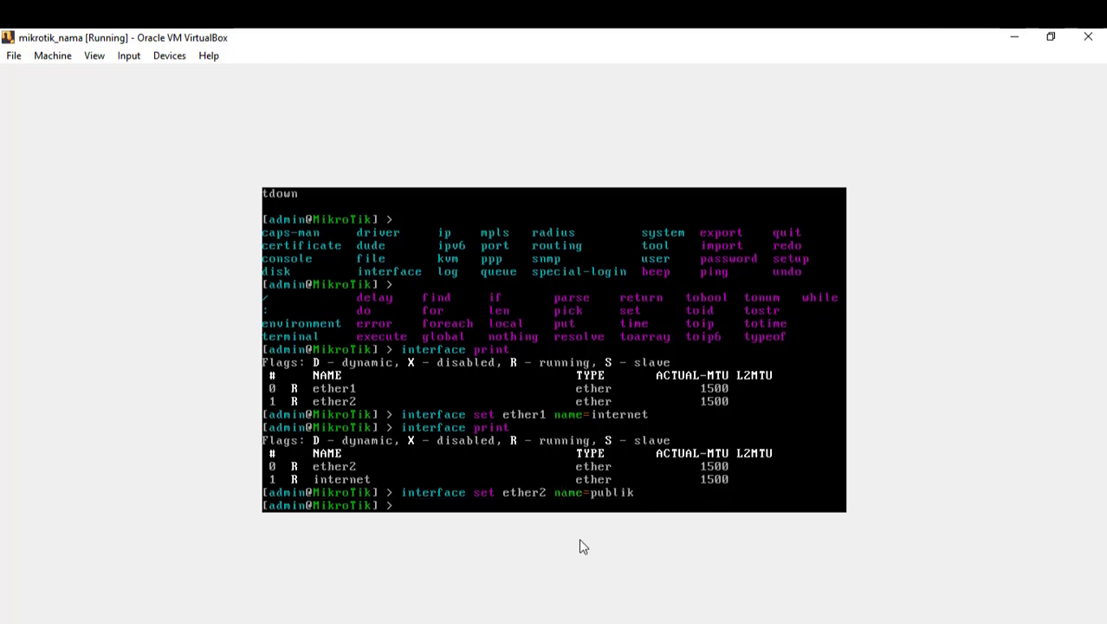
Step: List interfaces to confirm internet and publik, then enter the /interface context
text(interface print)
key(Return)
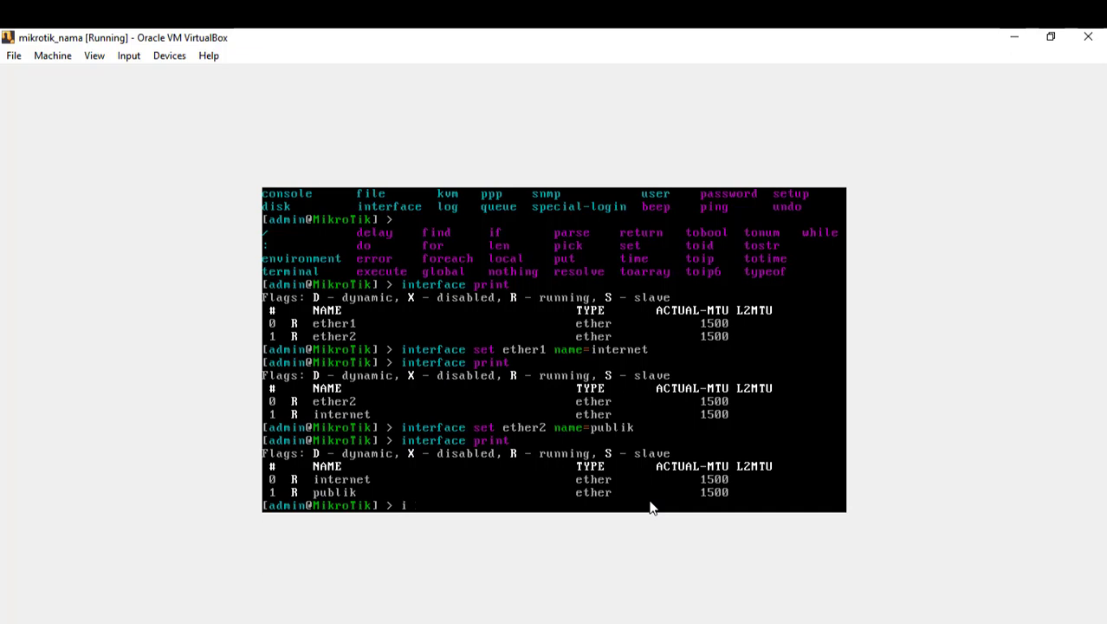
text(nterface)
key(Return)
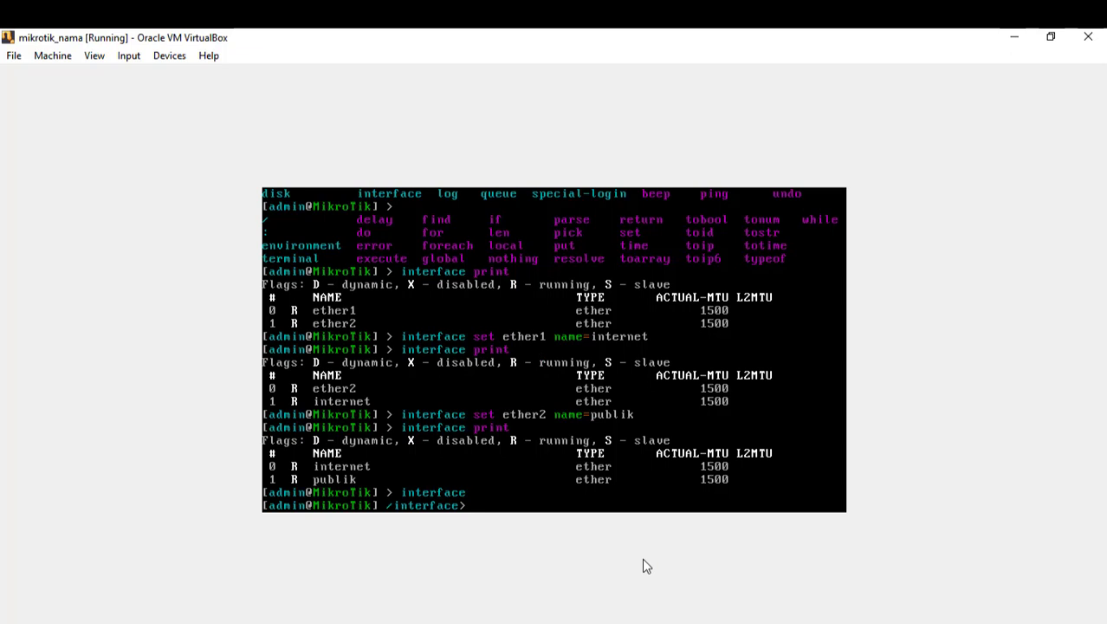
Step: List internet and publik with print inside /interface, then return to the root prompt and type ip address print
text(interface print)
key(Return)
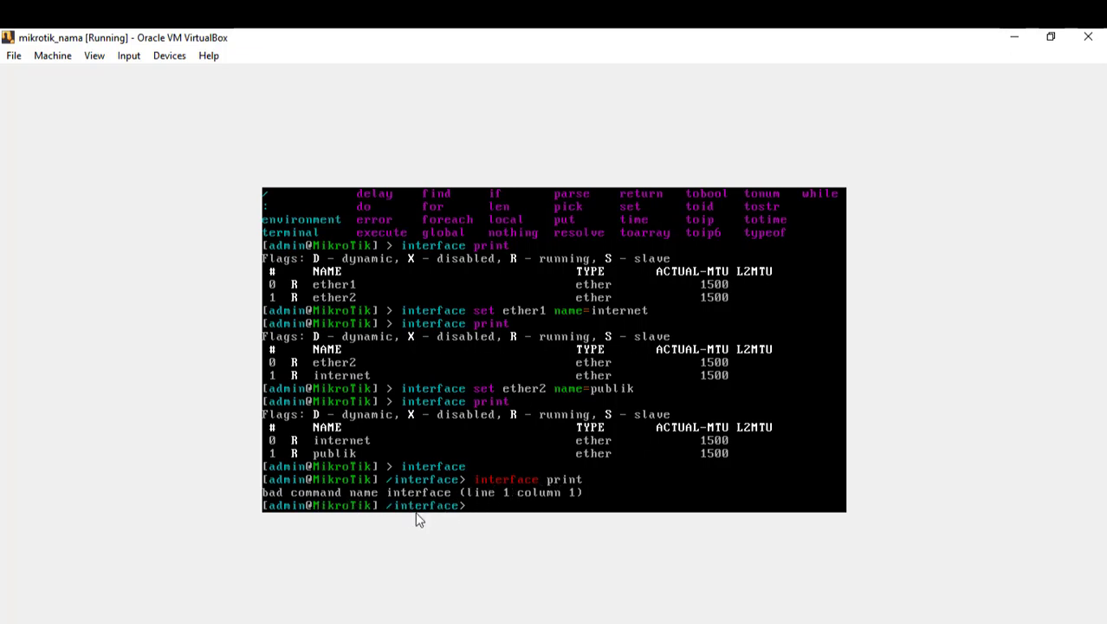
text(print)
key(Return)
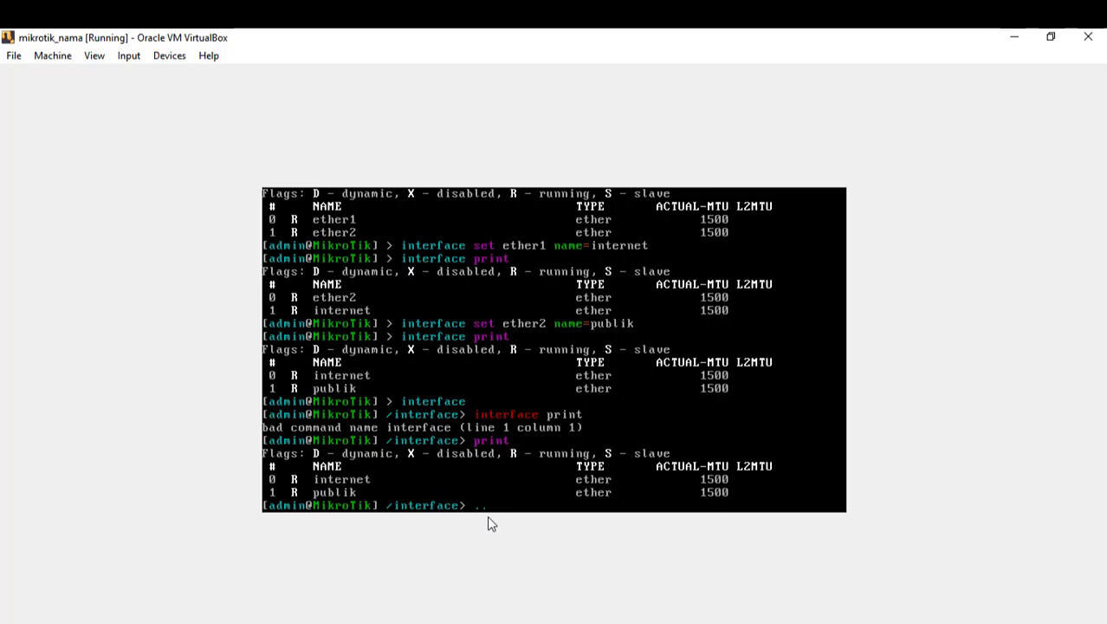
key(Return)
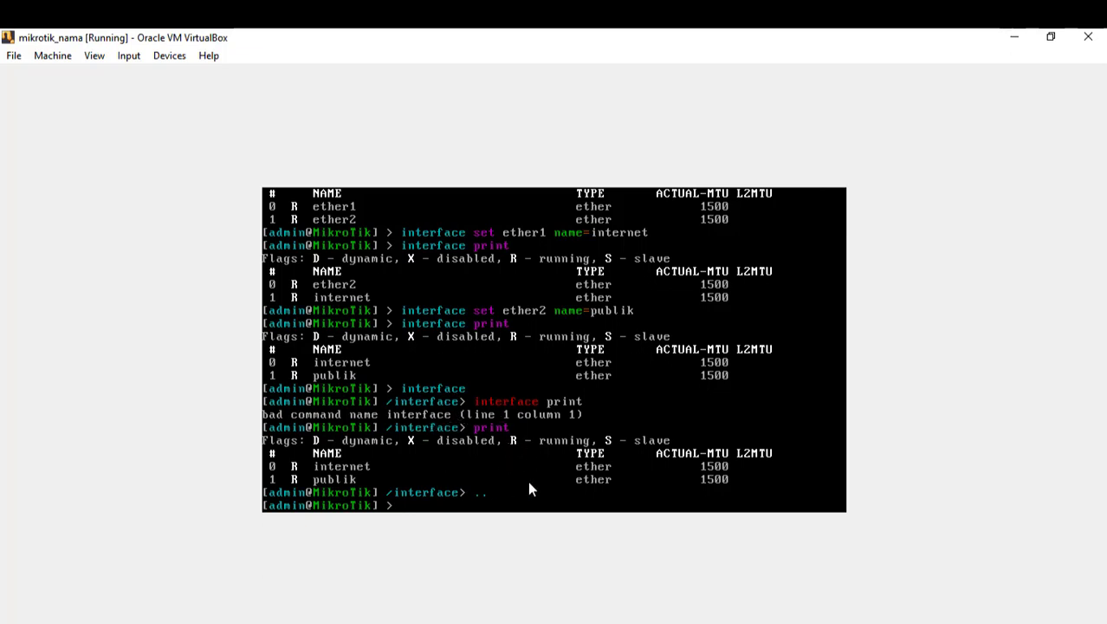
text(ip address print)
Step: Run ip address print to show 192.168.1.9/24 on the internet interface
key(Return)
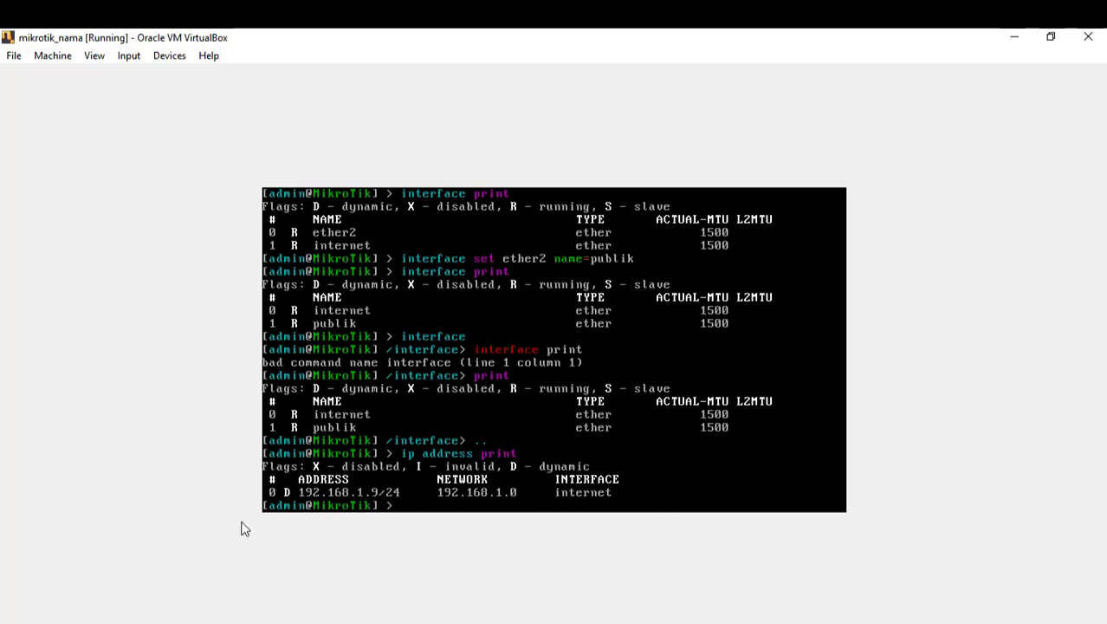
Step: Launch Microsoft Edge from the taskbar beside the VM console
click(270, 622)
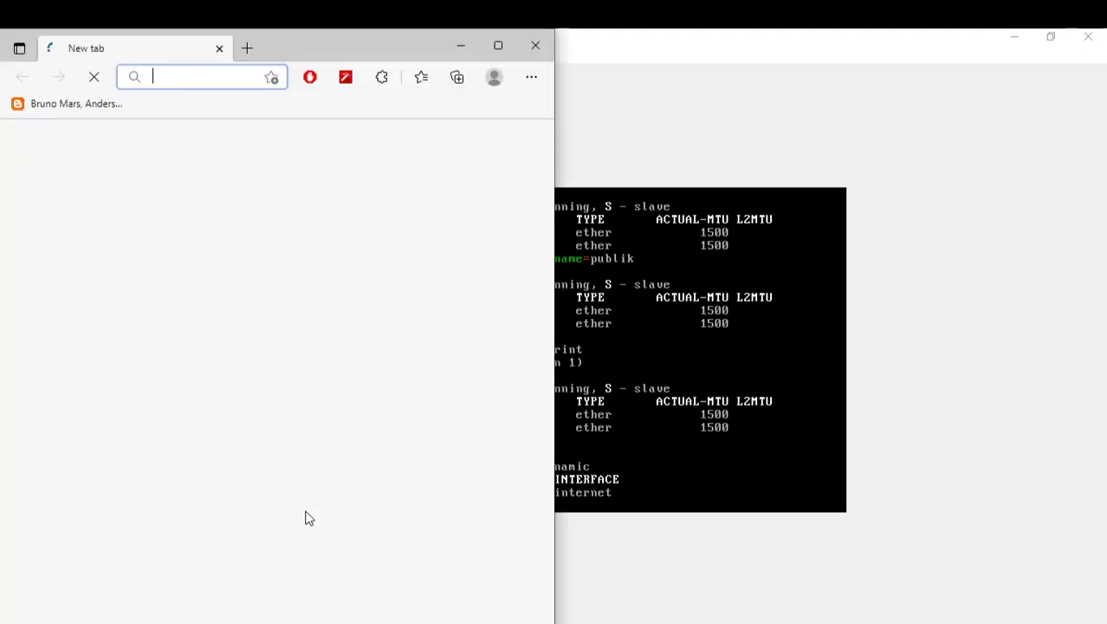
Step: Load the router's WebFig page by entering 192.168.1.9 in Edge's address bar
click(180, 77)
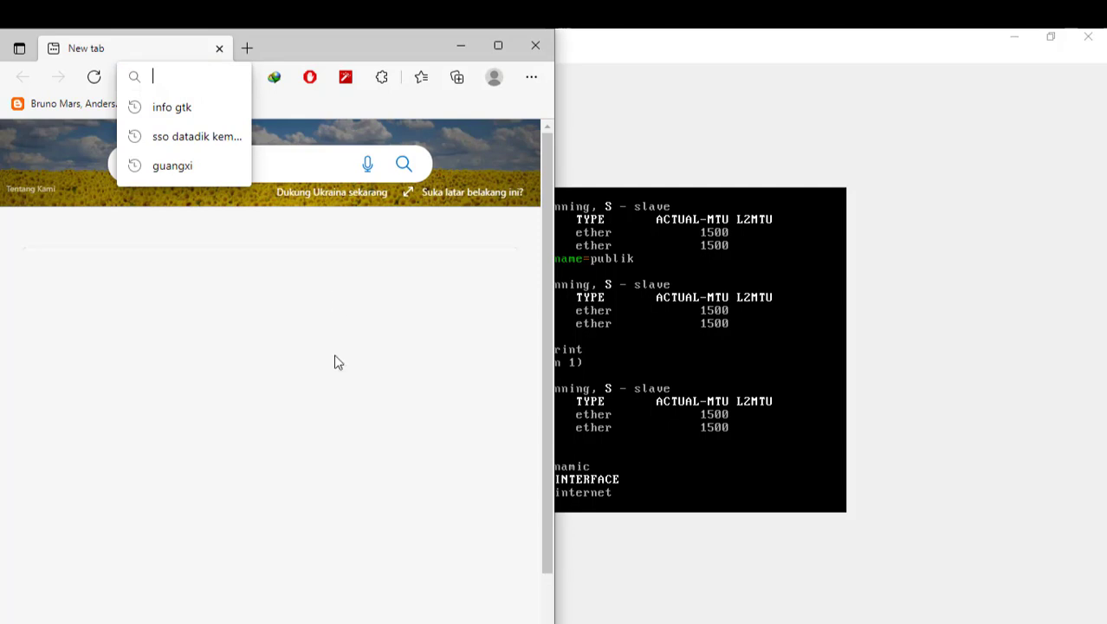
text(192.)
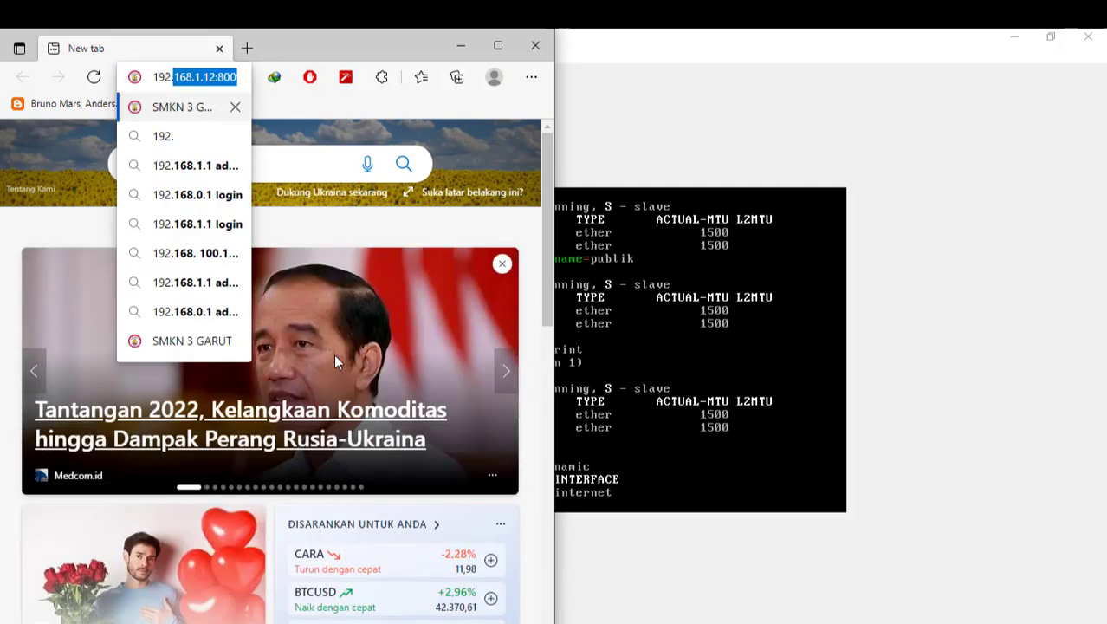
text(168.)
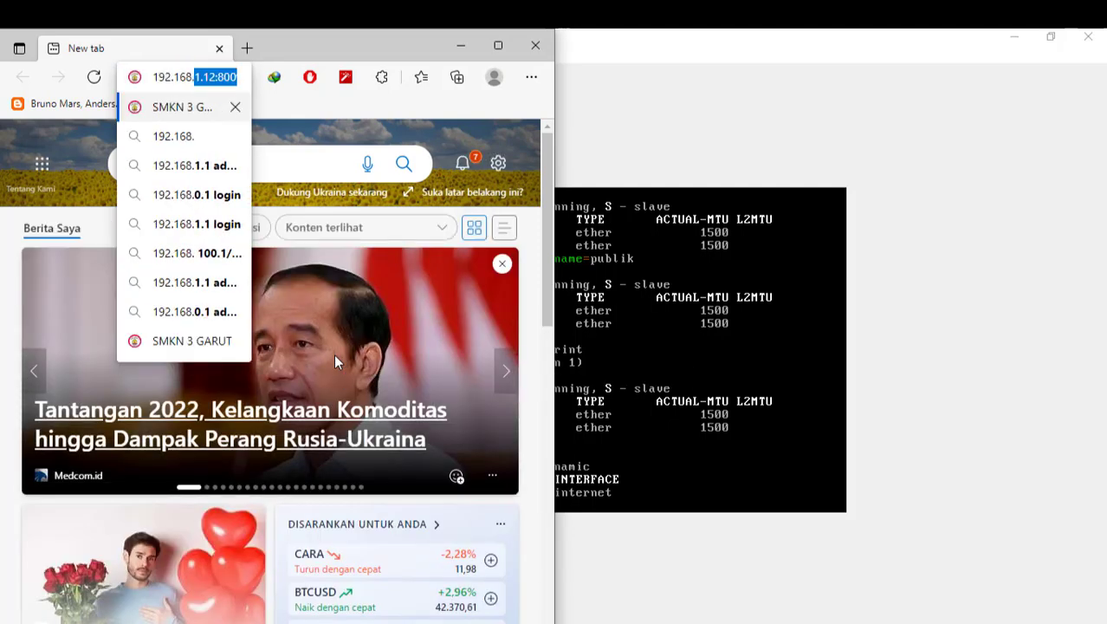
text(1.9)
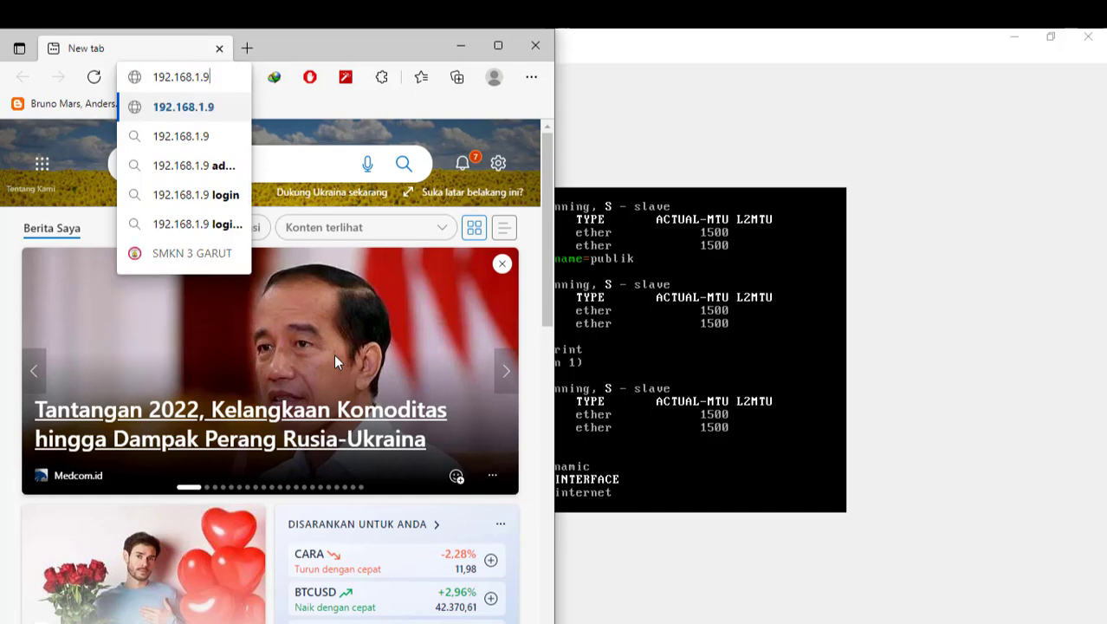
click(816, 397)
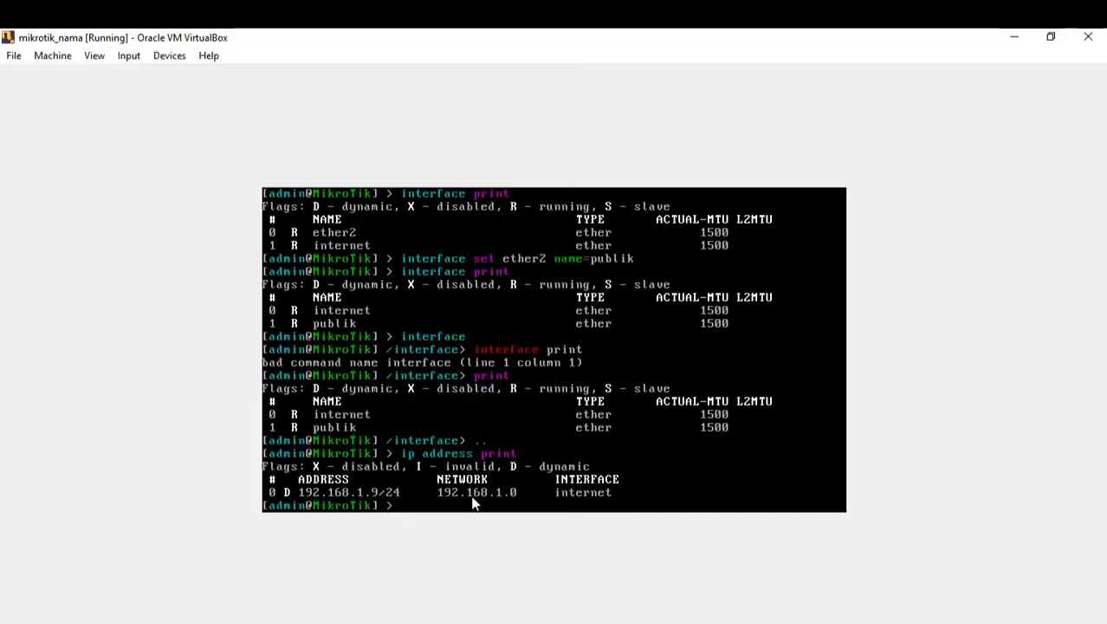
key(alt+Tab)
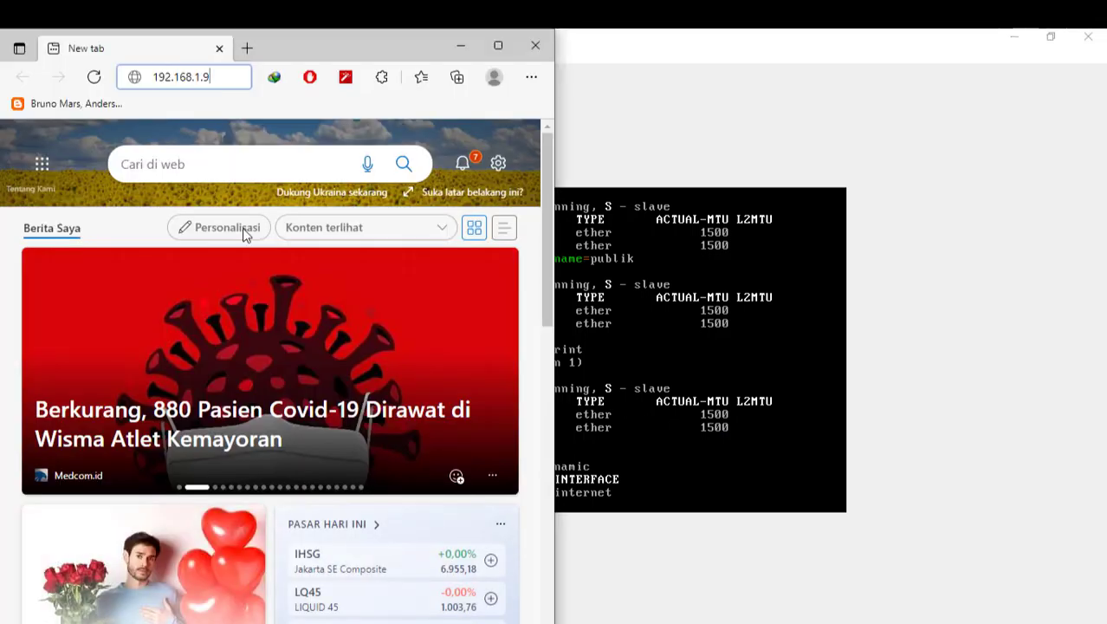
key(Return)
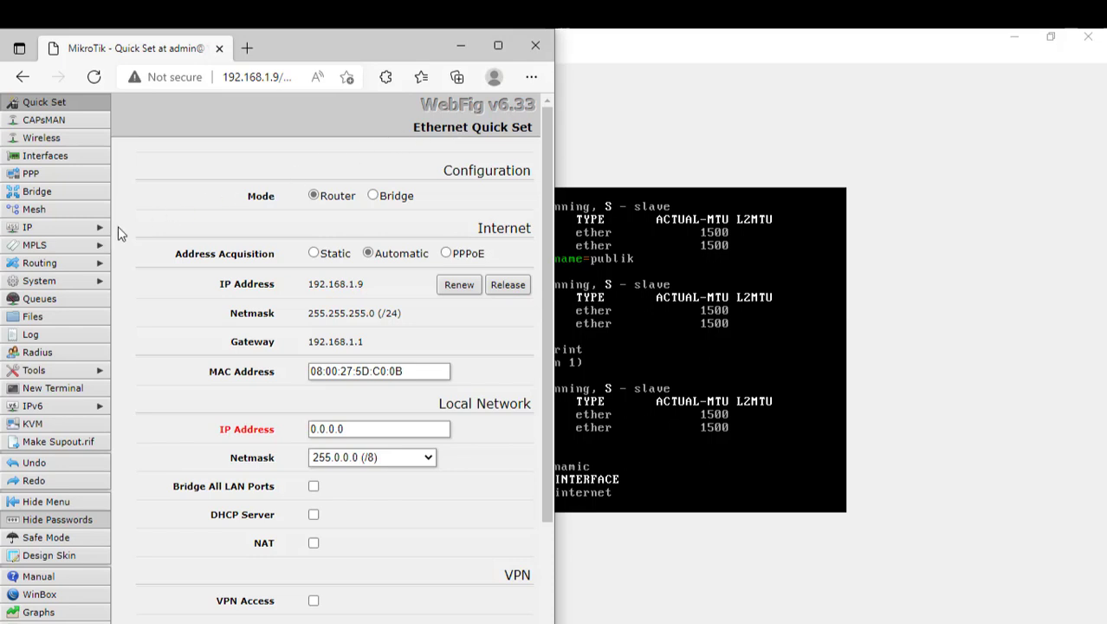
Step: Start a WebFig terminal and enlarge the terminal and Quick Set windows to full screen
click(72, 392)
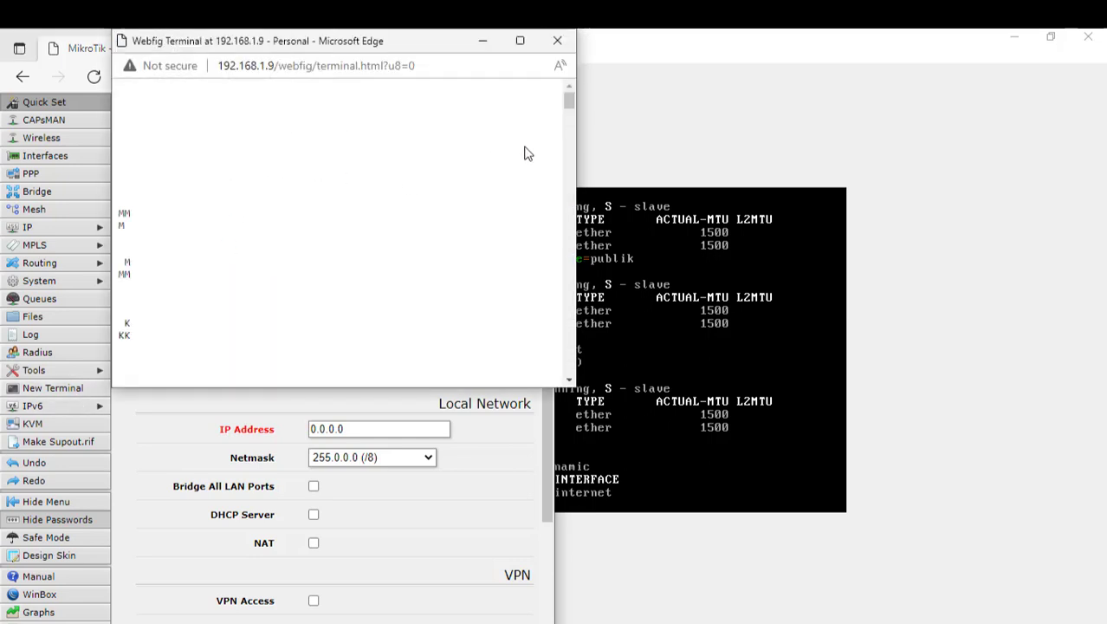
drag(565, 124, 568, 94)
click(518, 43)
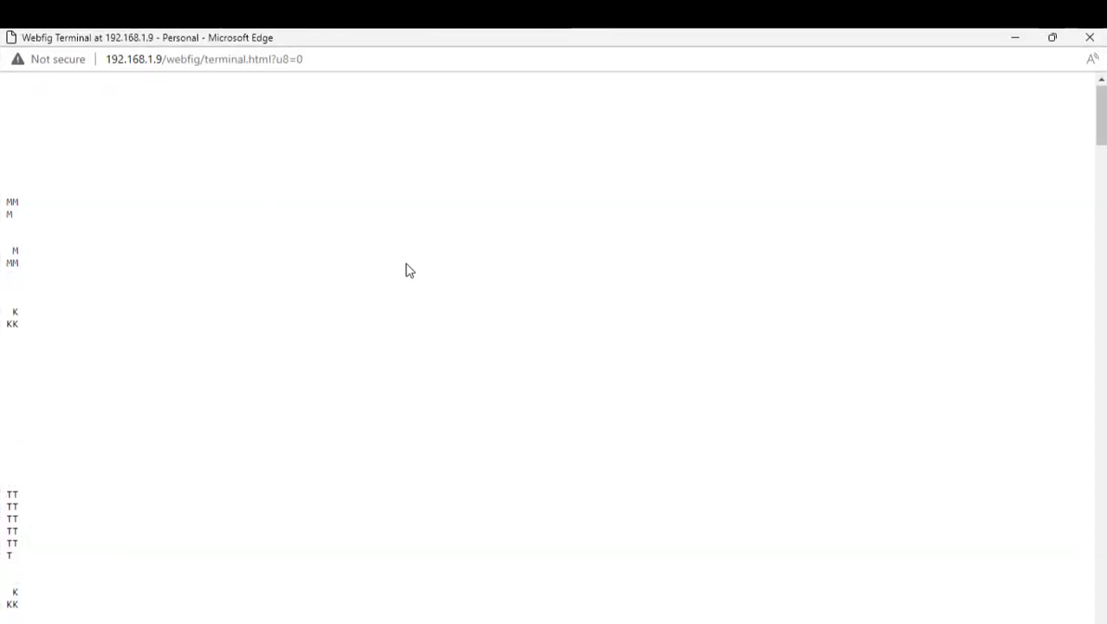
scroll(408, 269, down, 5)
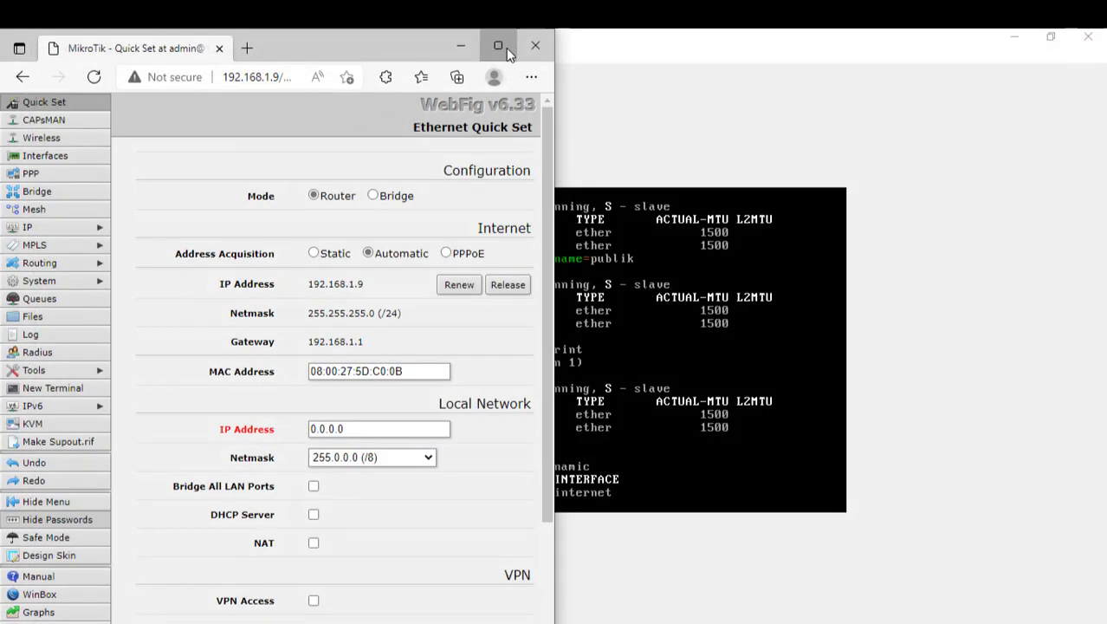
click(498, 46)
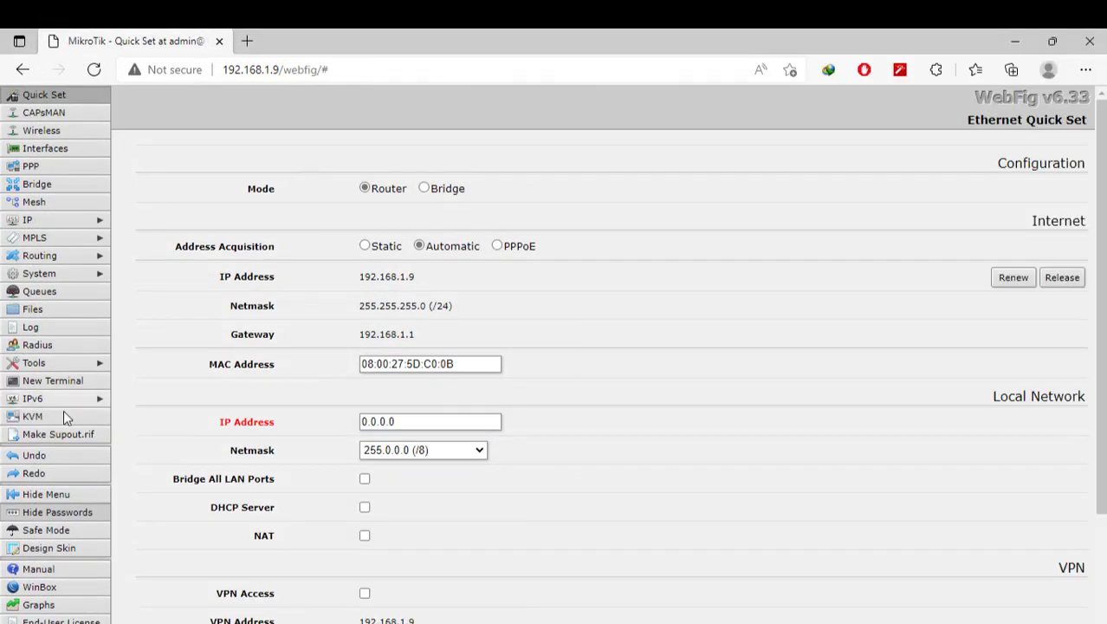
Step: In a new web terminal, run interface print to list internet and publik, then close it
click(63, 383)
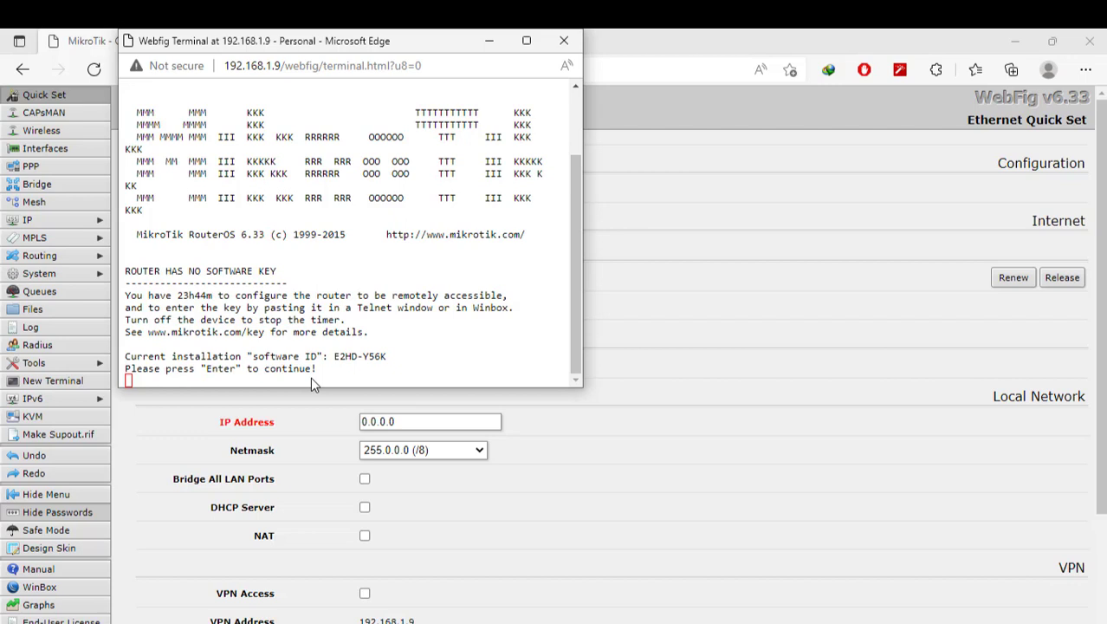
key(Return)
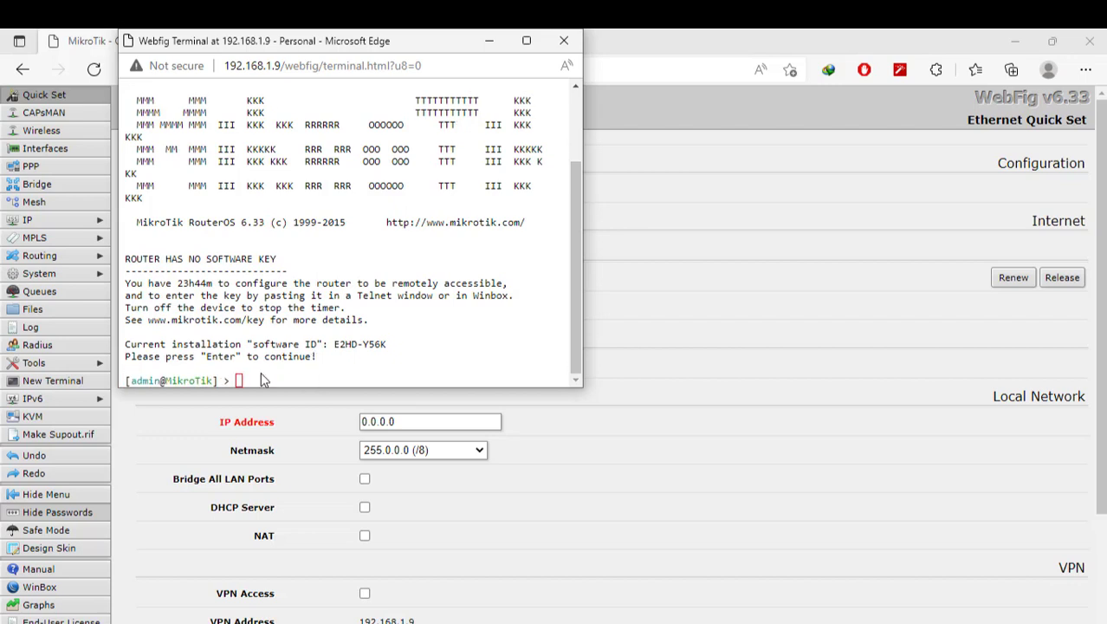
text(interfaceprint)
key(Left)
key(Left)
key(Left)
key(Left)
key(Left)
key(Right)
key(Right)
key(Right)
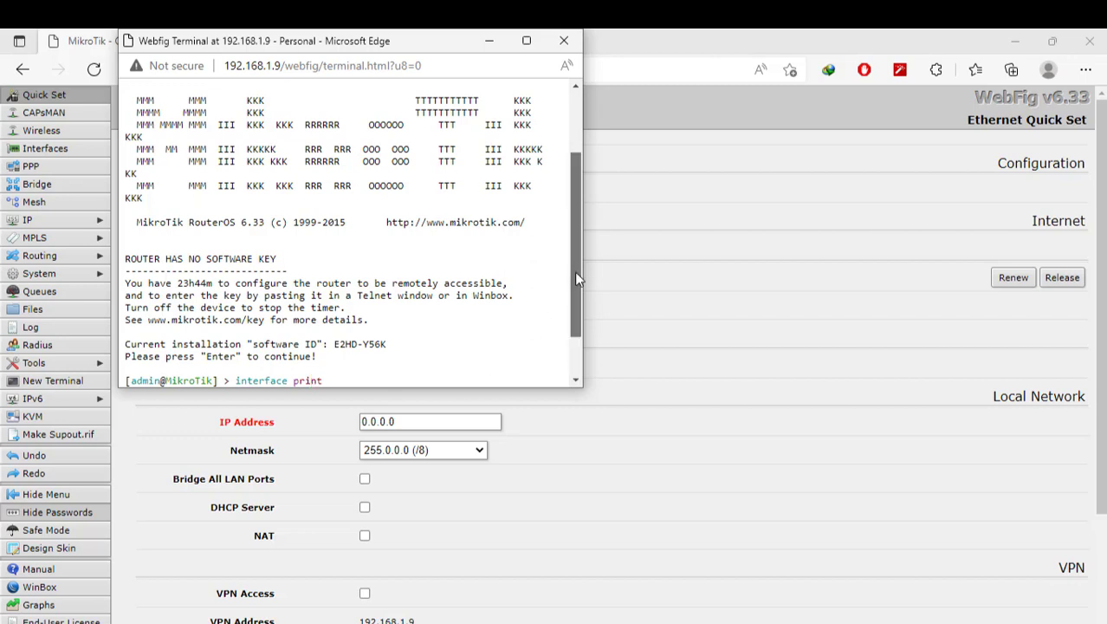
key(Return)
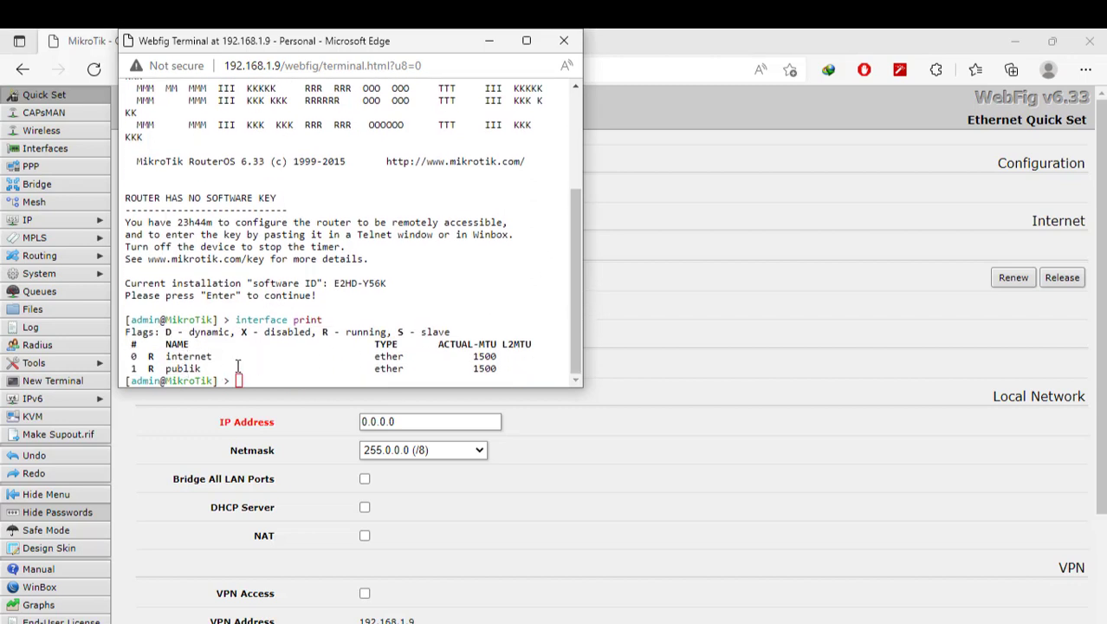
click(564, 42)
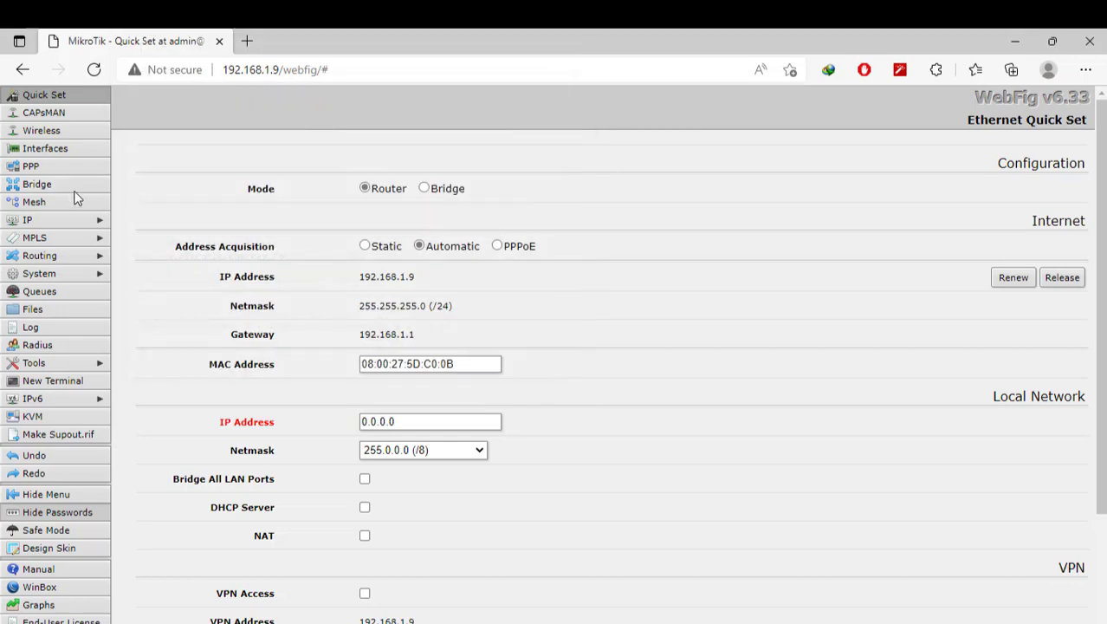
Step: Rename the internet interface to 'ke google' in WebFig Interfaces, then minimize the browser
click(66, 147)
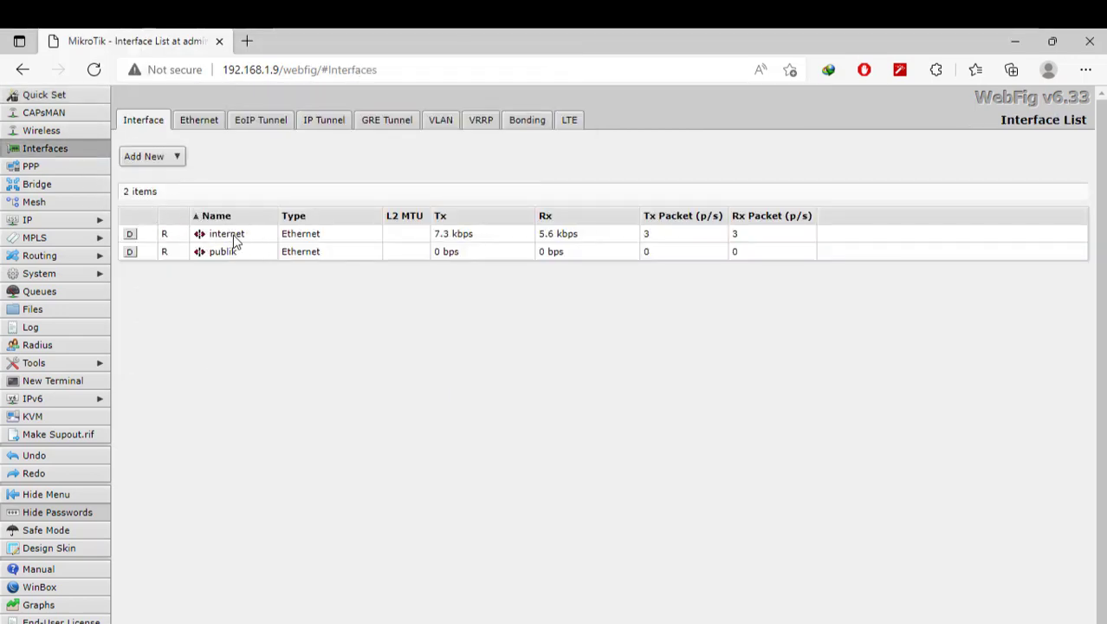
click(233, 234)
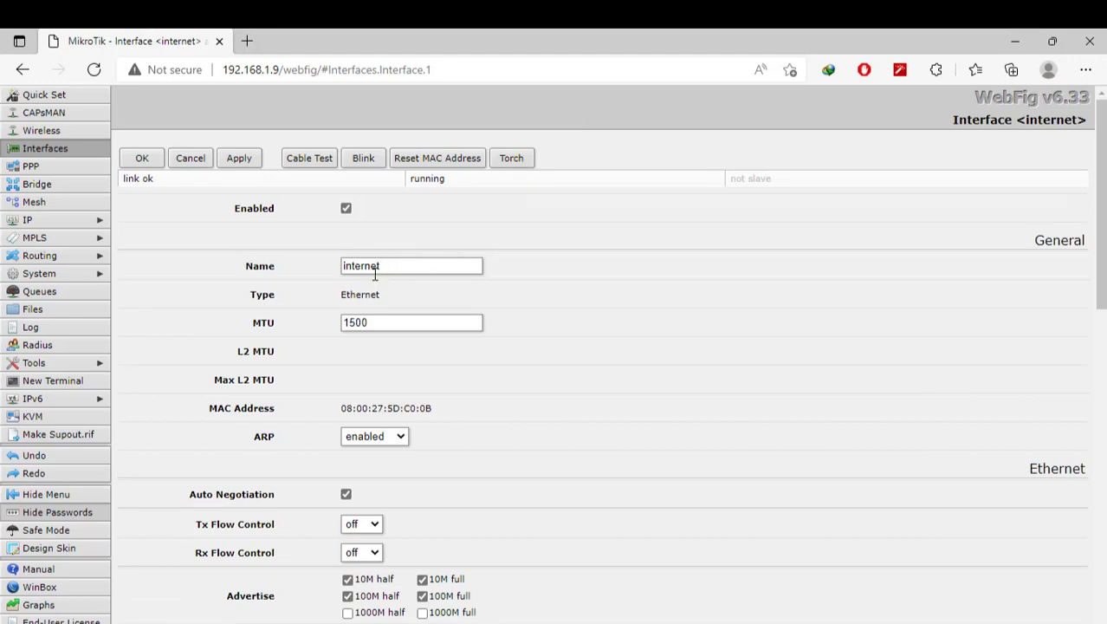
double_click(403, 266)
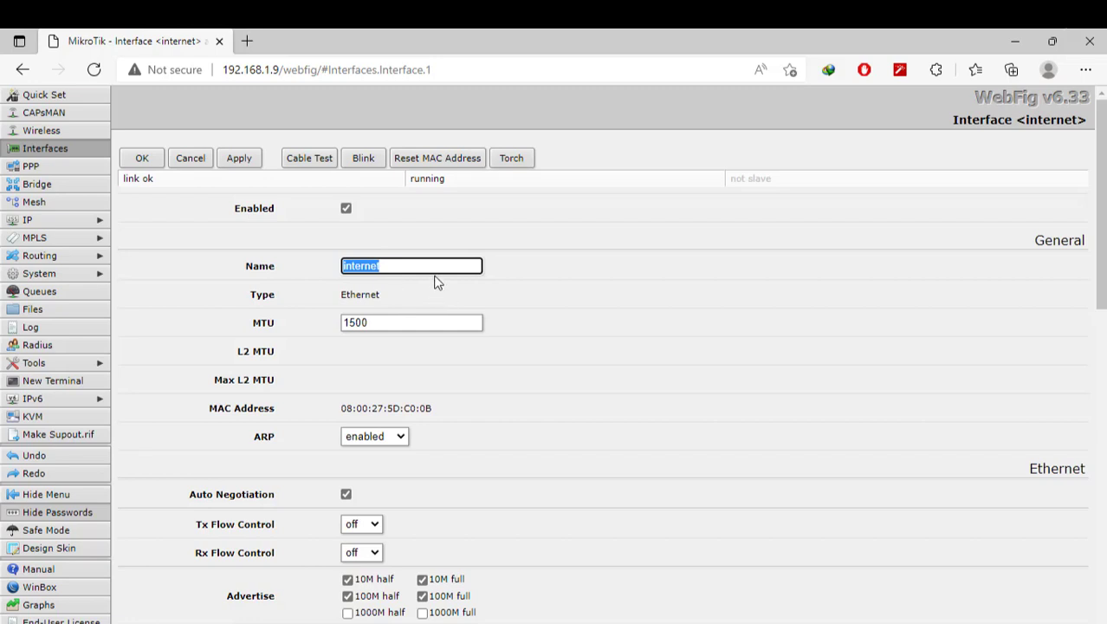
text(ke google)
click(240, 160)
click(143, 159)
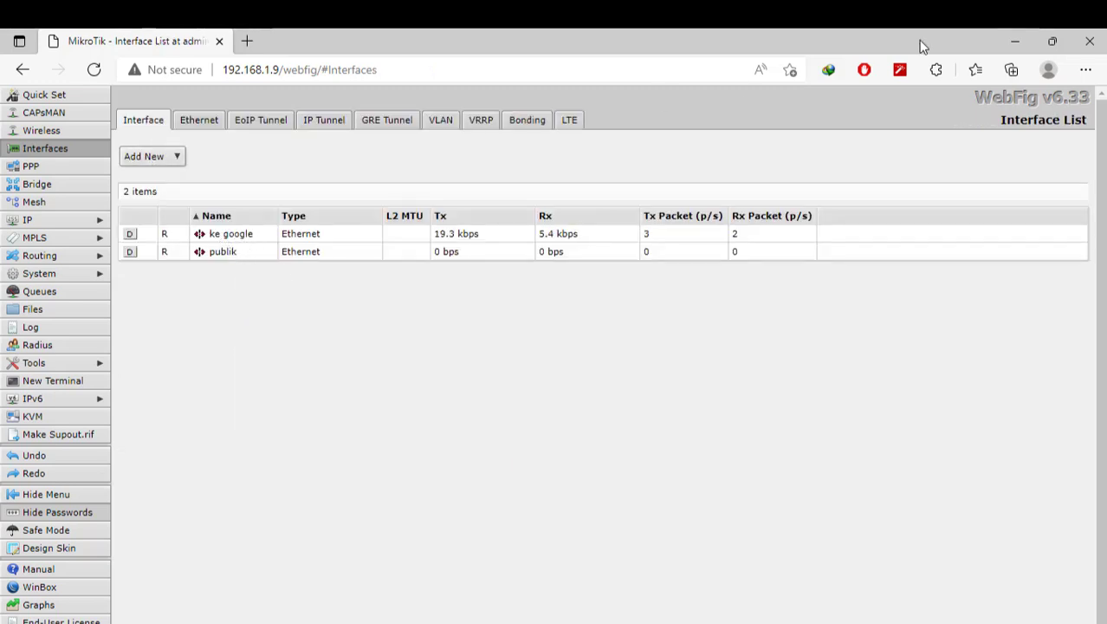
click(1011, 35)
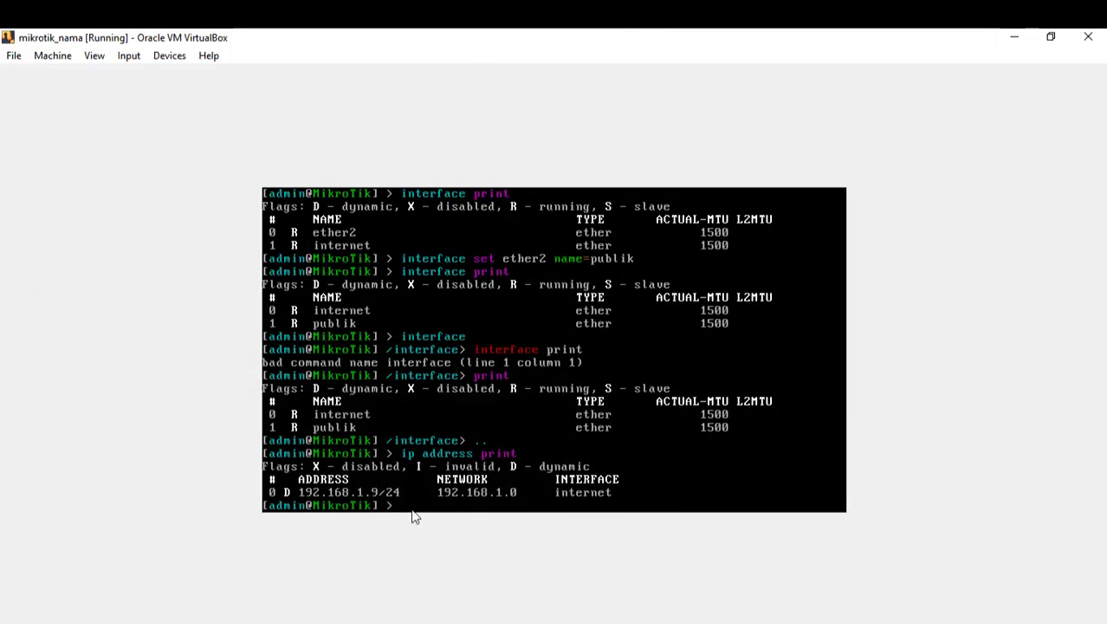
Step: Rerun interface print to confirm ke google and publik, then issue system reboot
key(Up)
key(Up)
key(Up)
key(Up)
key(Return)
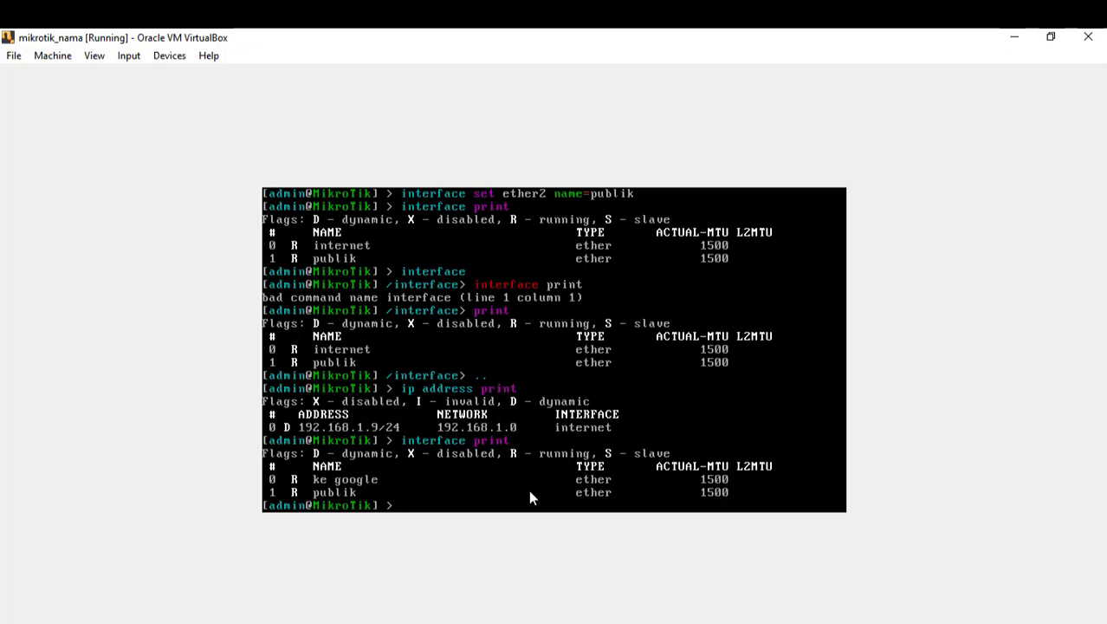
text(system reboot)
key(Return)
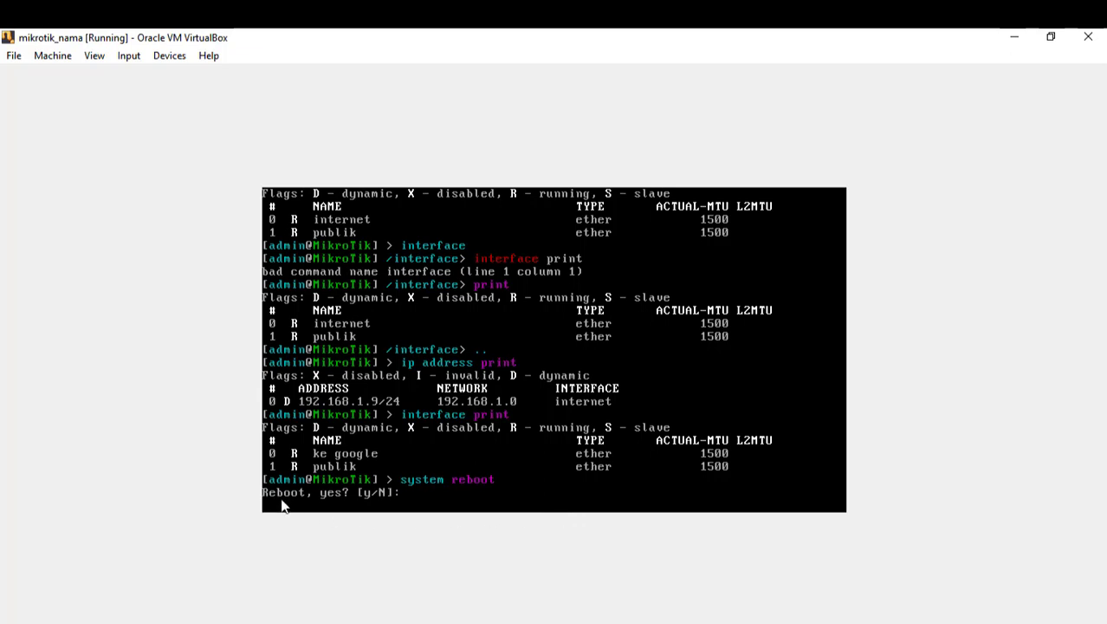
Step: Confirm the reboot with y and log back in as admin
text(y)
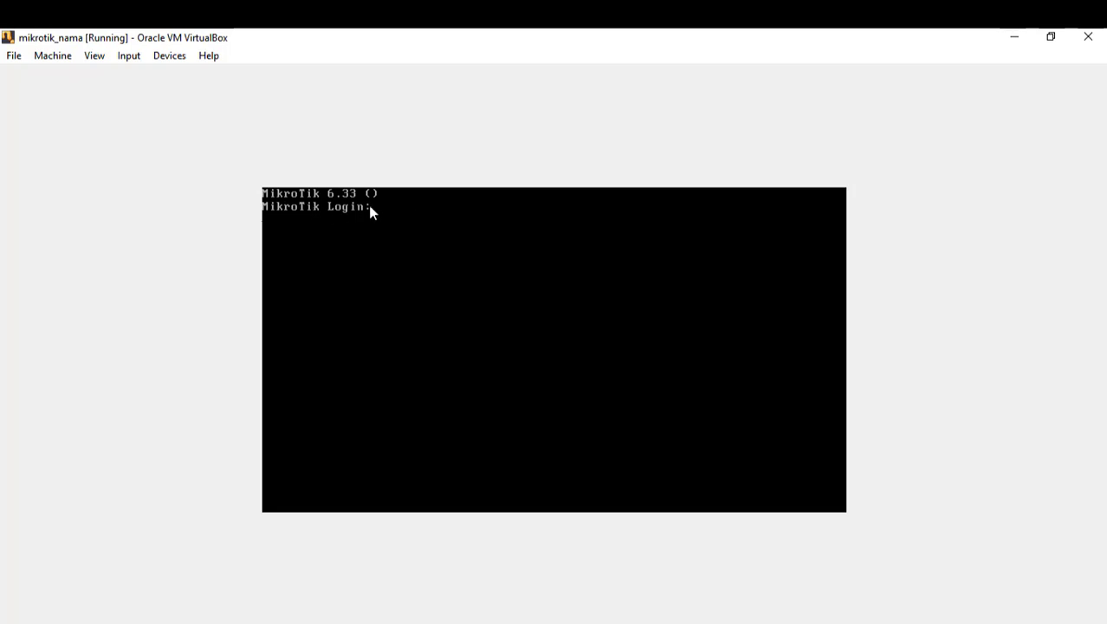
text(admin)
key(Return)
key(Return)
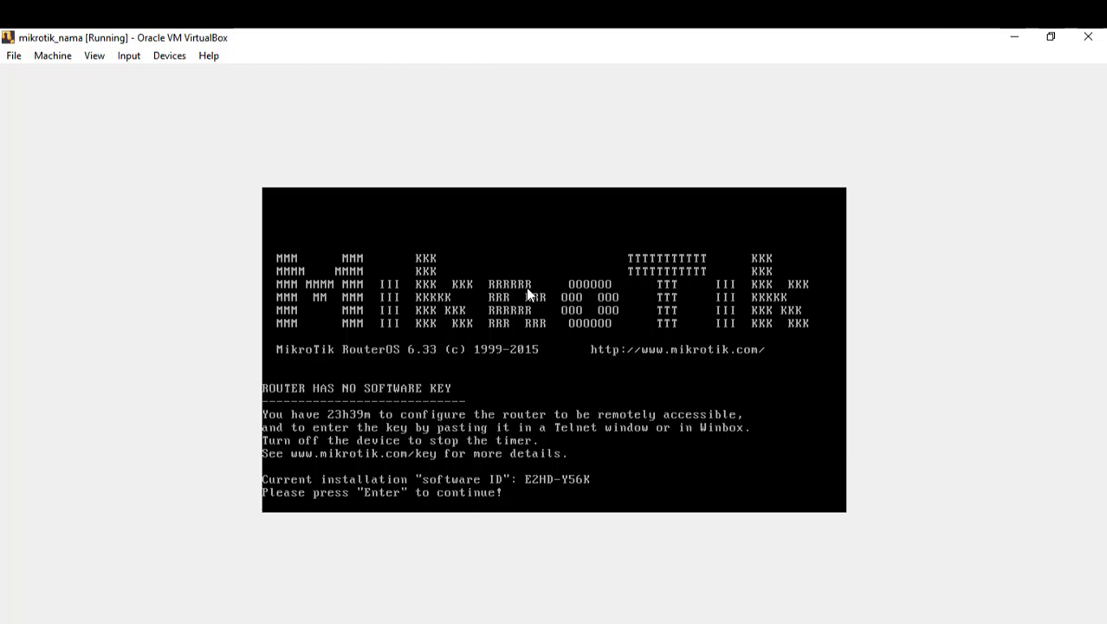
key(Return)
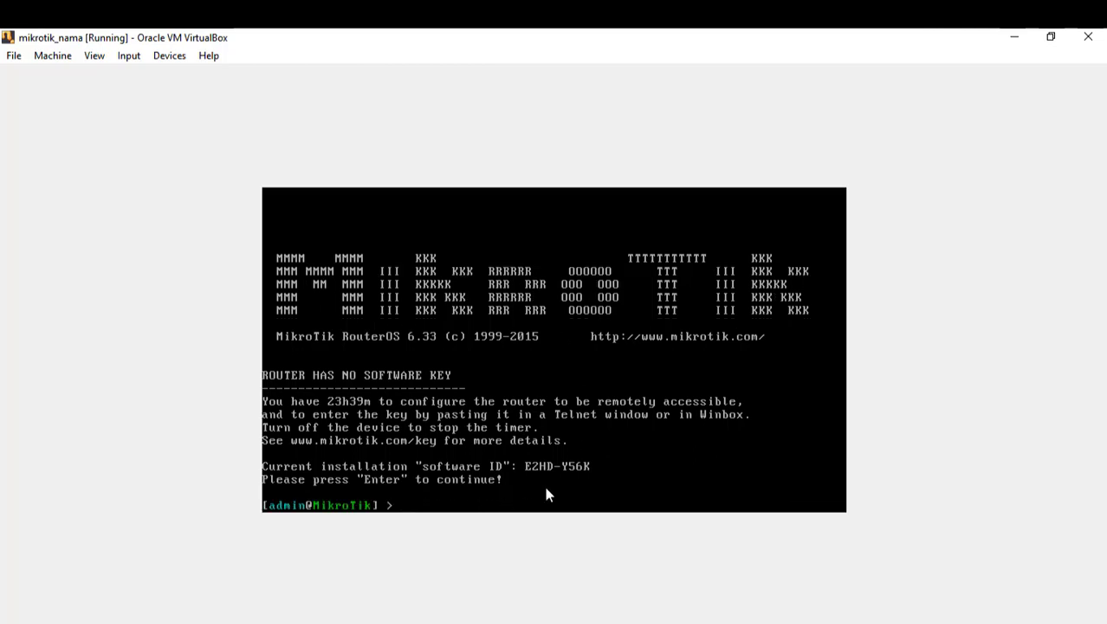
Step: Verify ke google persisted with interface print, then issue system reset
text(interface print)
key(Return)
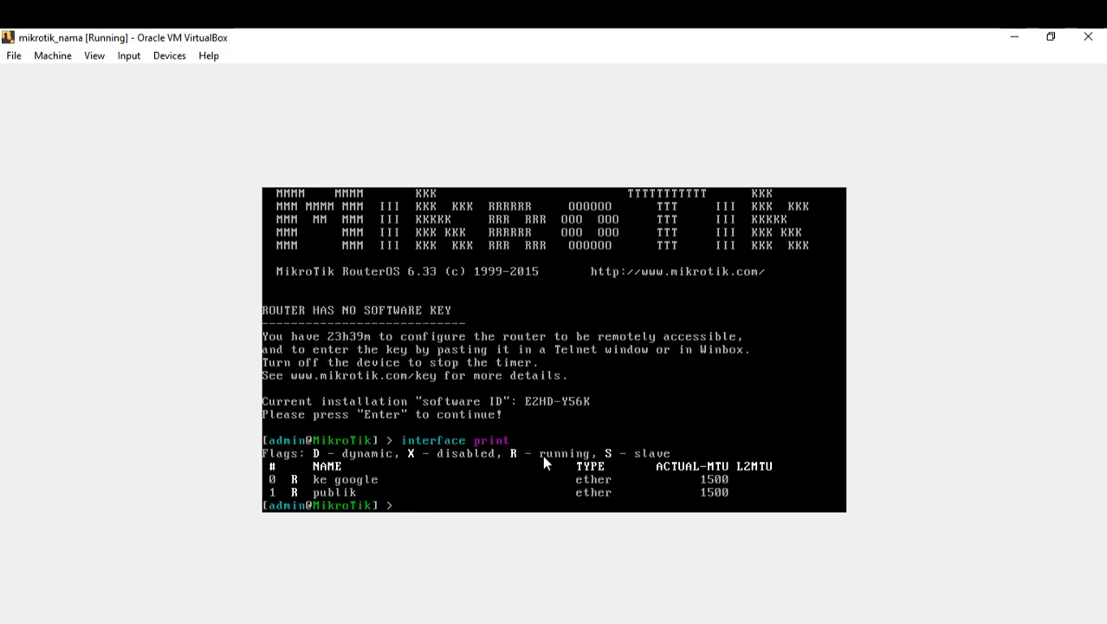
text(system reset)
key(Return)
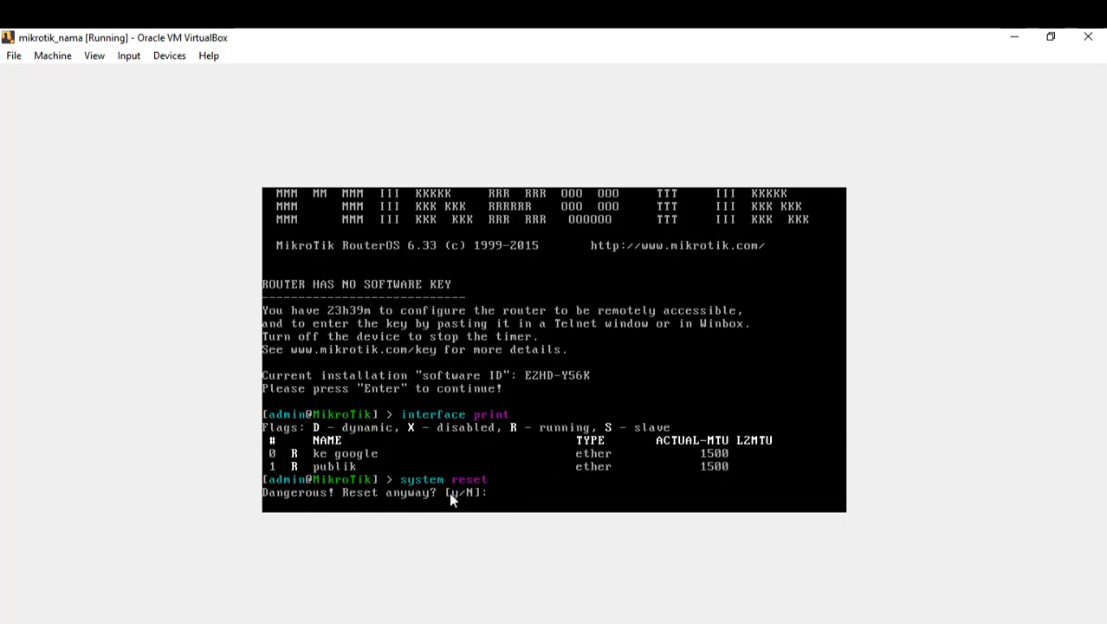
Step: Confirm the configuration reset with y, then after reboot log in as admin with an empty password
text(y)
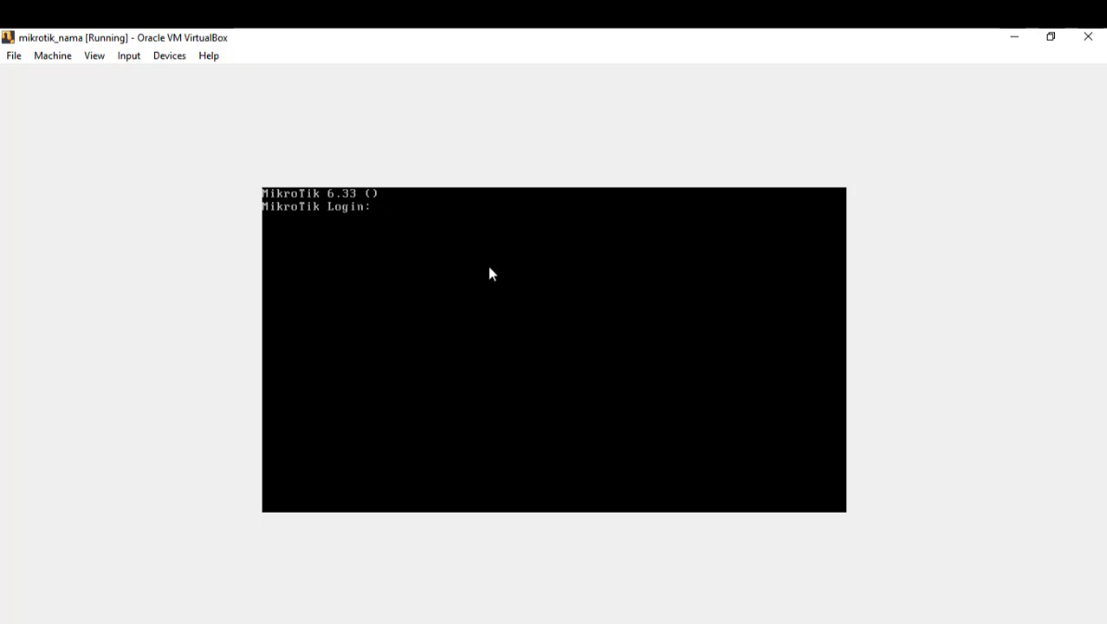
text(admin)
key(Return)
key(Return)
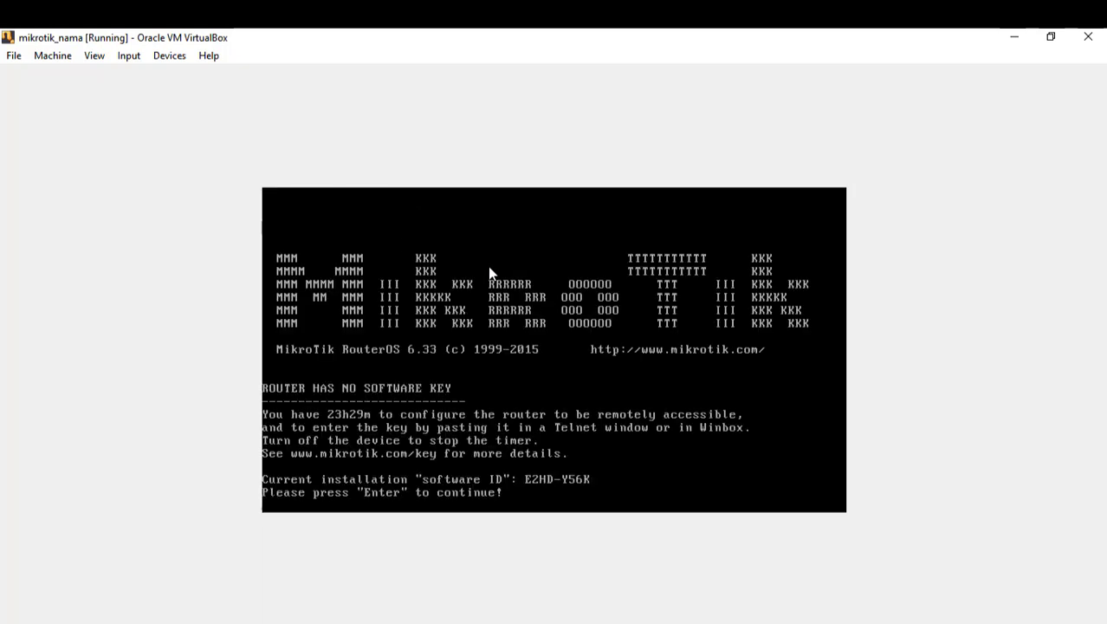
key(Return)
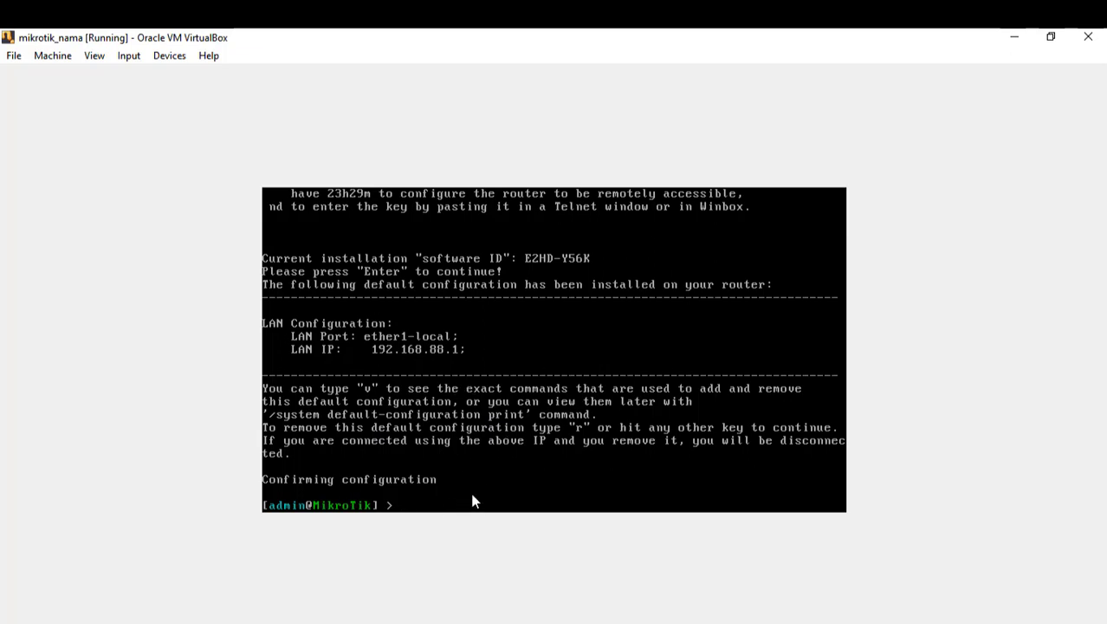
Step: Run 'interface print' to verify ether1 and ether2, then confirm 'system shutdown' with y
text(interface print)
key(Return)
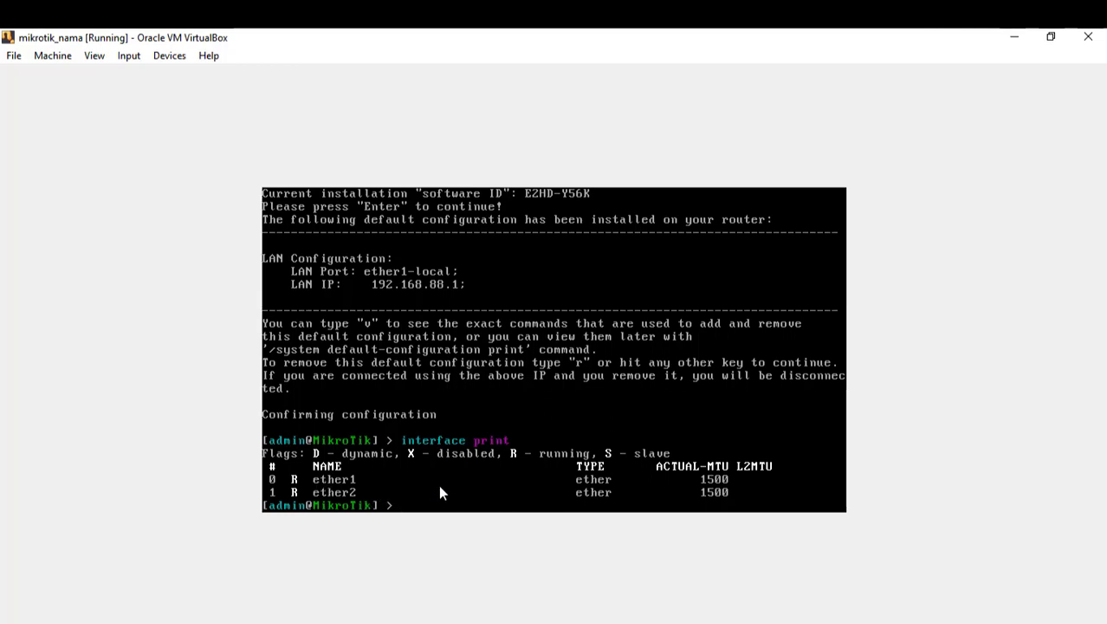
text(system shut)
key(Tab)
key(Return)
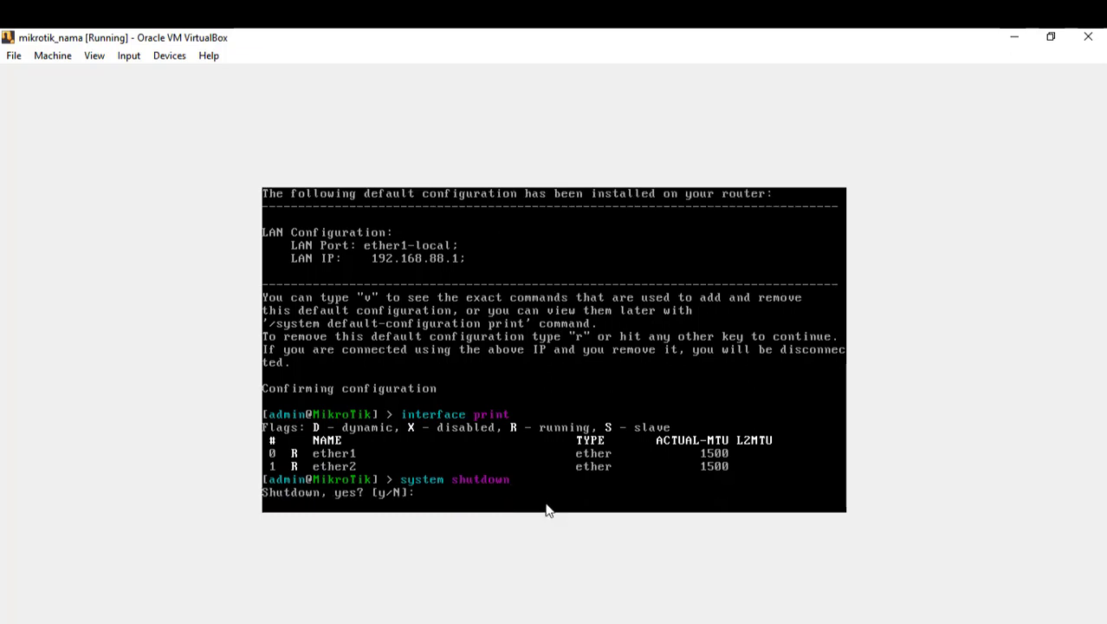
text(y)
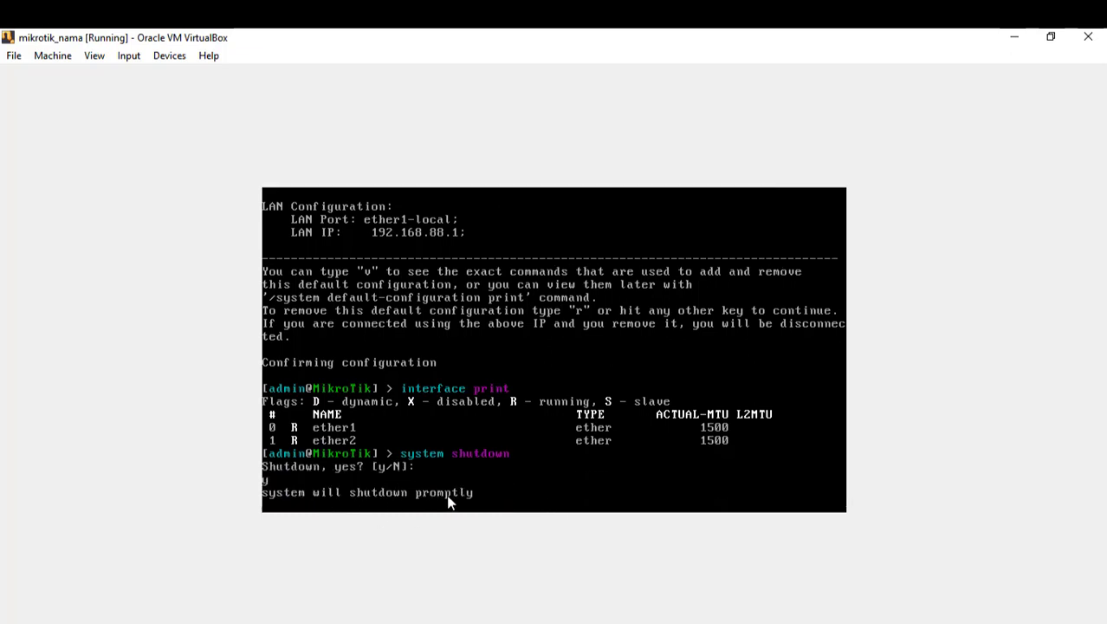